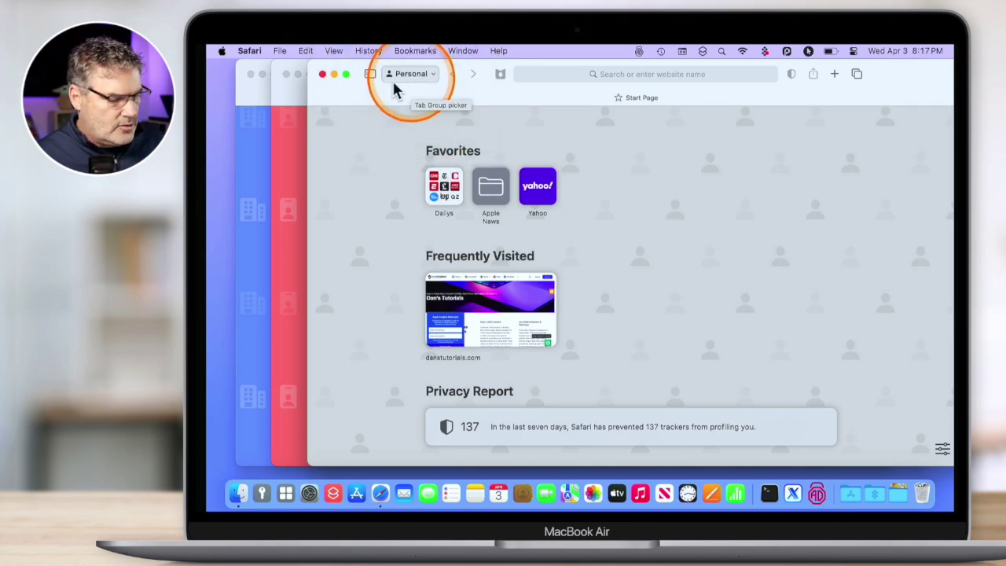
View the start pages of the red, Business and Personal profile windows, ending on the Personal one
left_click(287, 130)
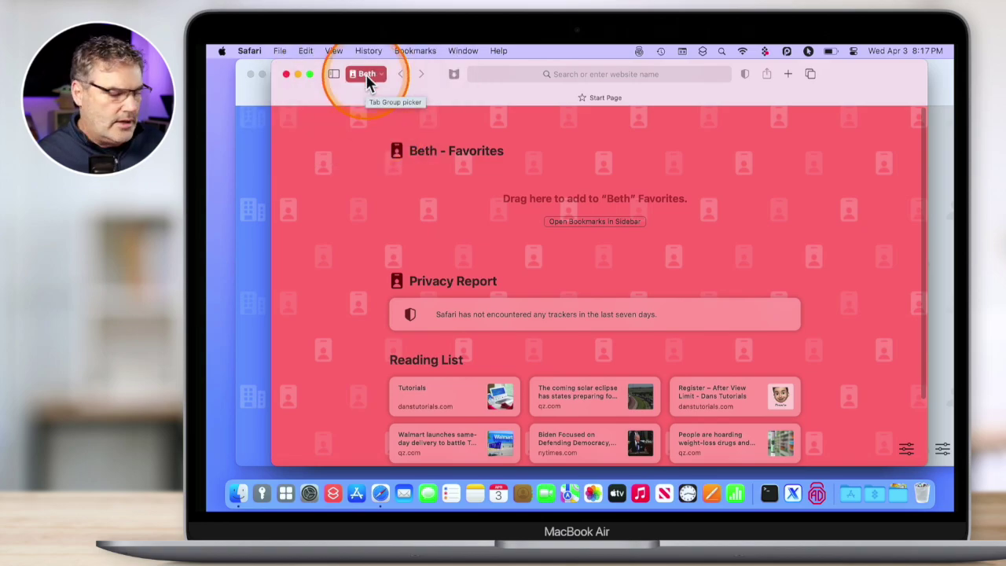
left_click(252, 157)
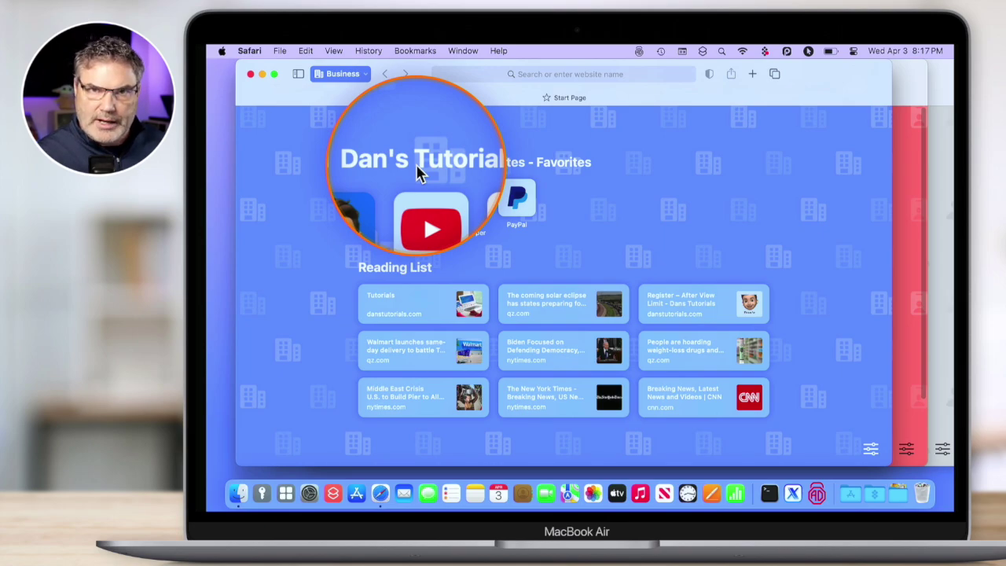
left_click(904, 168)
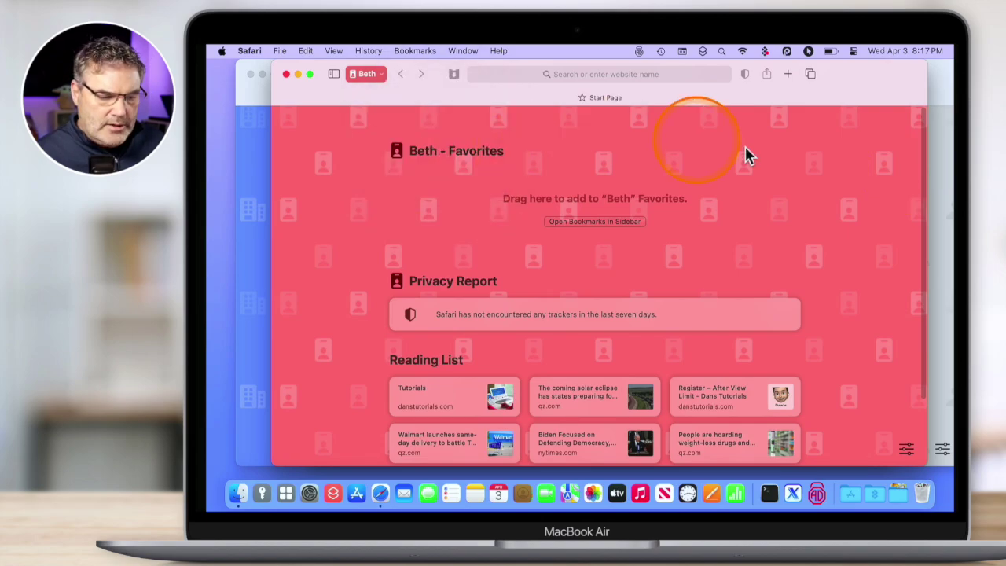
left_click(940, 162)
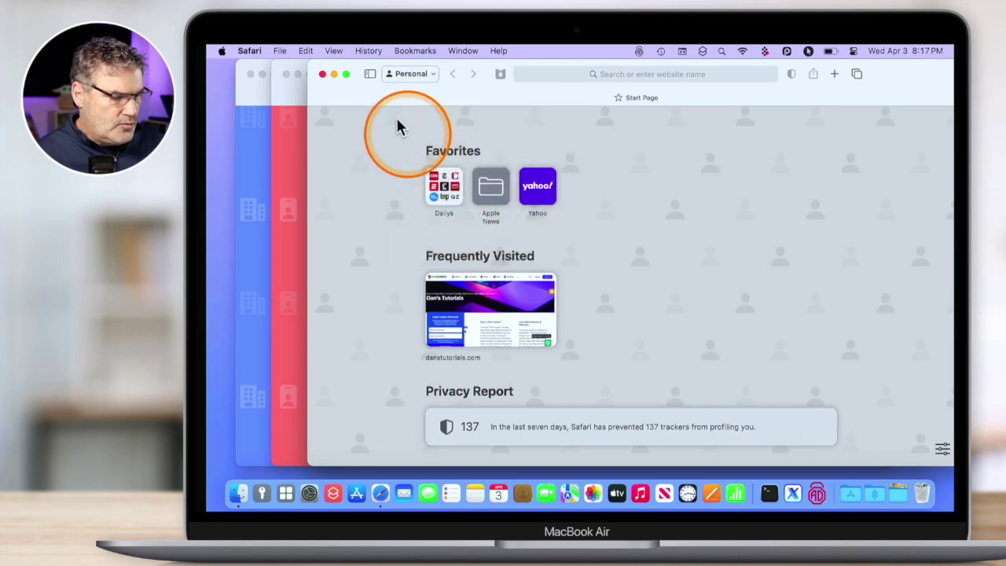
Compare the browsing history of the Personal profile with that of the red profile
left_click(367, 50)
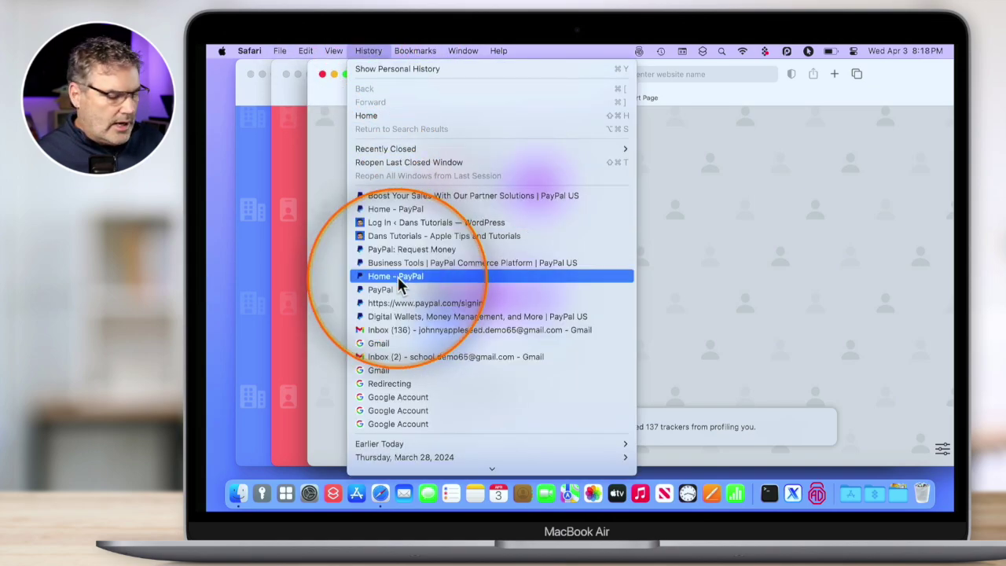
left_click(298, 214)
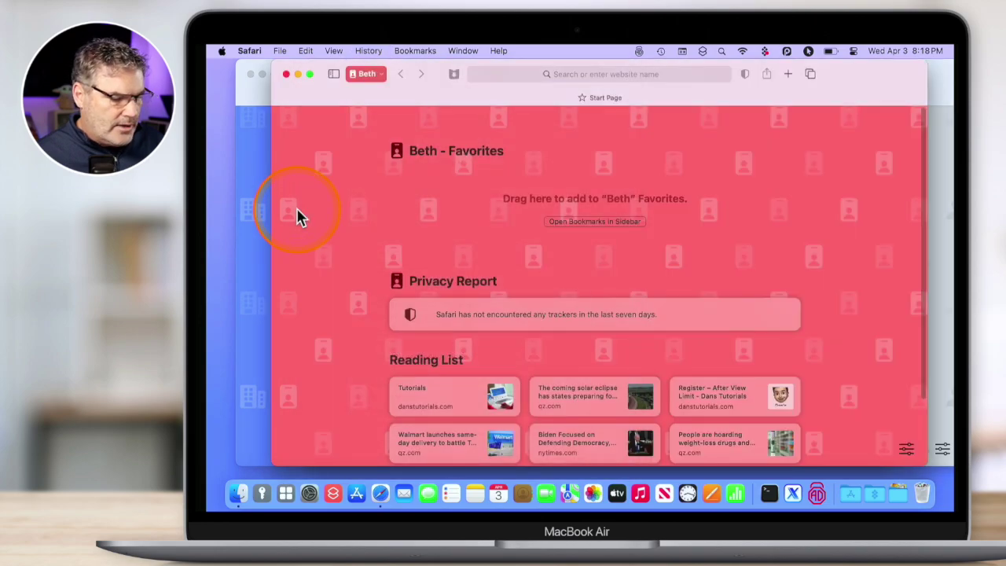
left_click(366, 50)
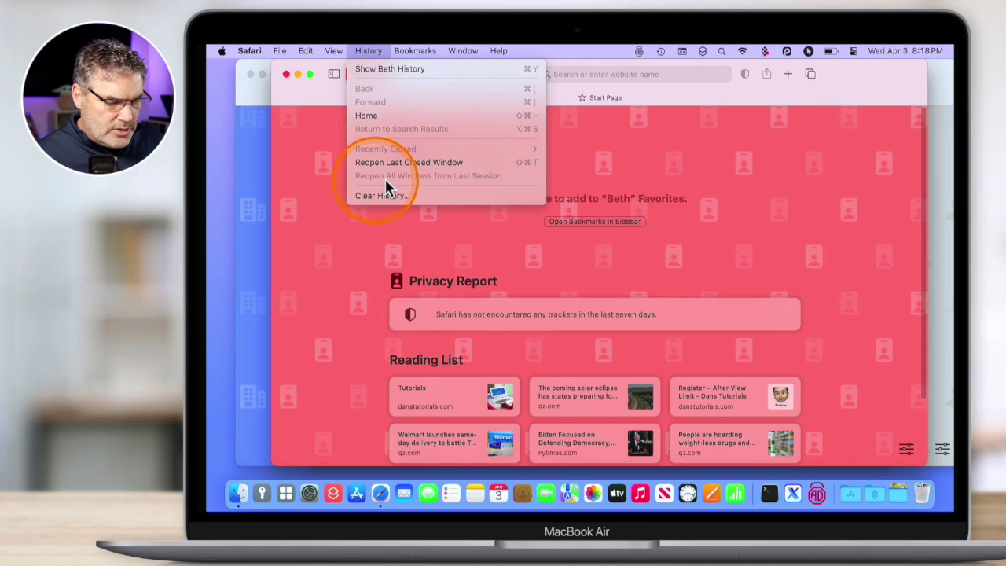
left_click(711, 218)
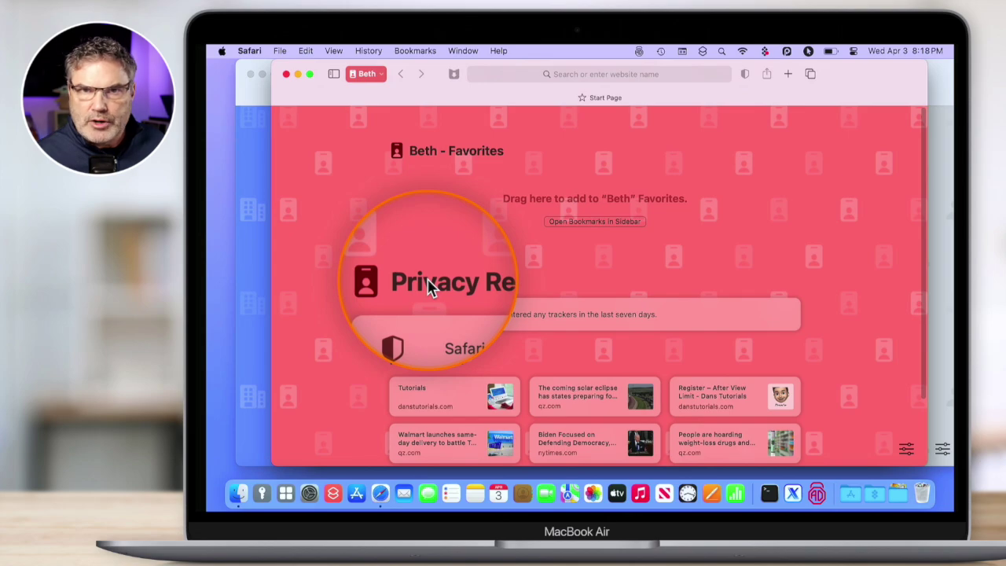
Switch between the Business, Personal and red profile windows to compare their toolbar extensions, ending on Personal
left_click(253, 274)
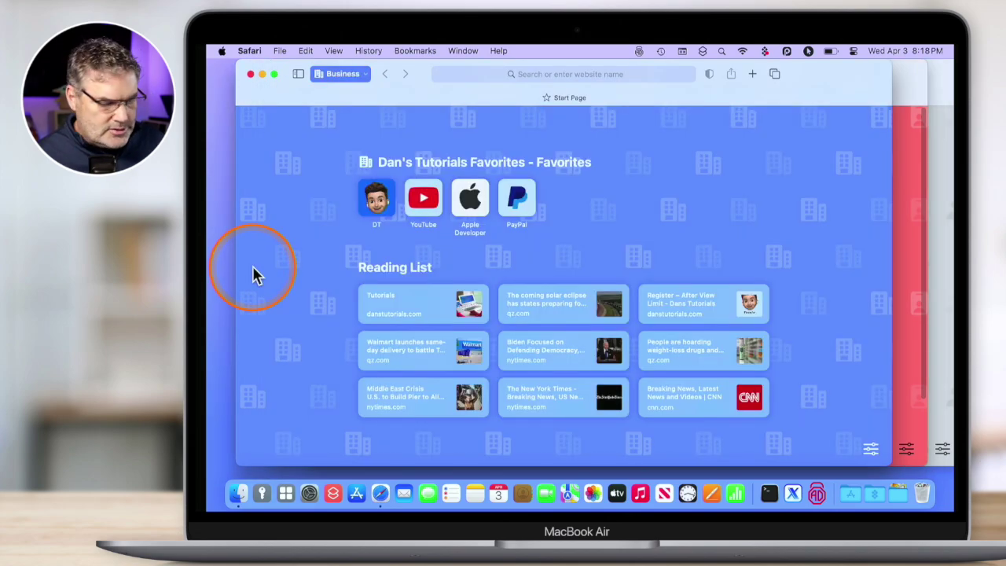
left_click(940, 213)
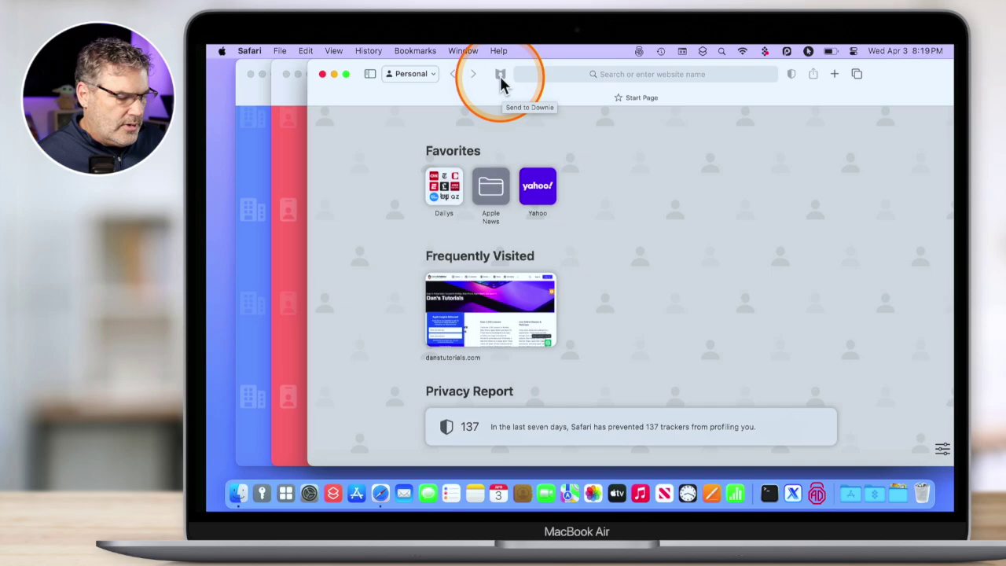
left_click(286, 152)
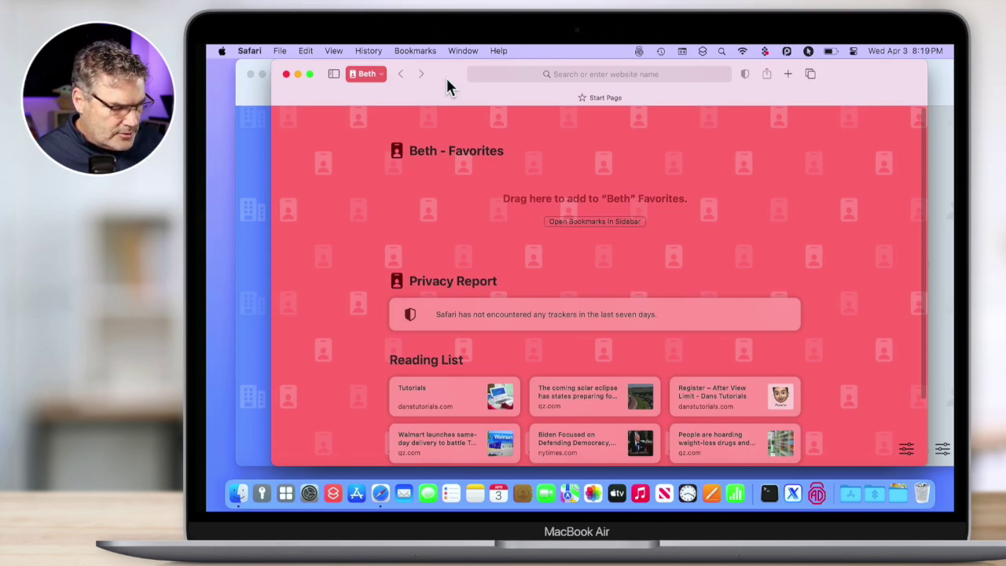
left_click(262, 168)
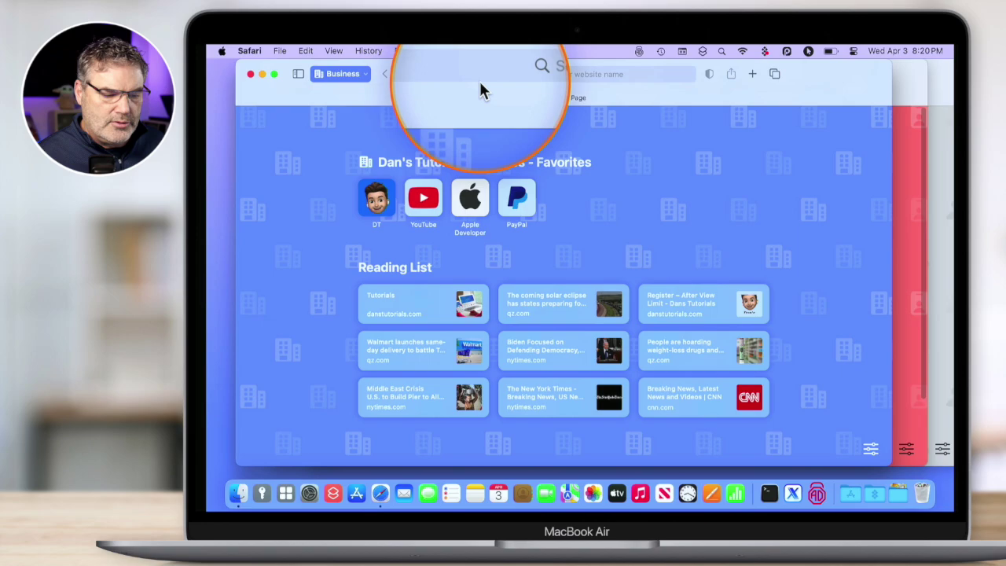
left_click(934, 152)
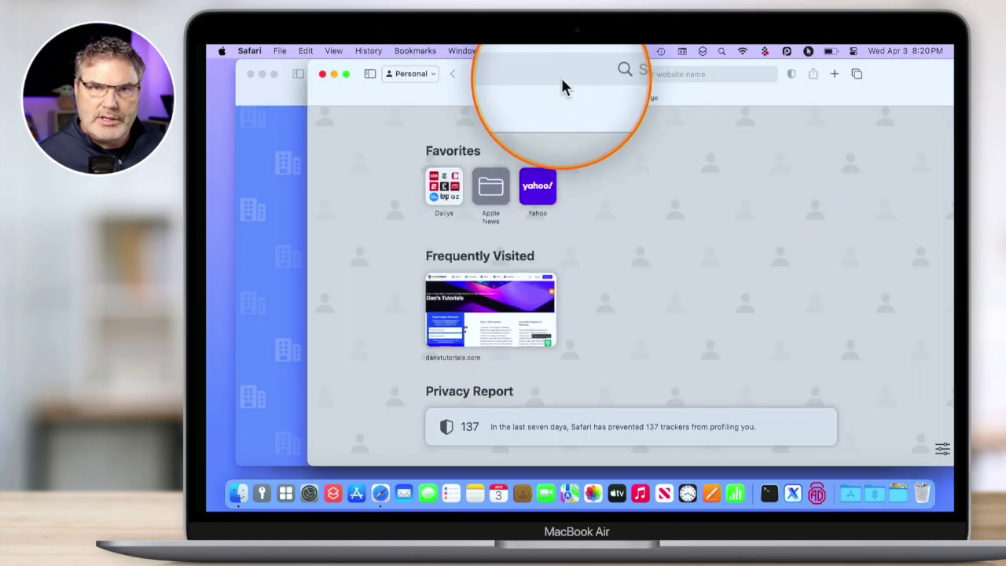
Choose the red profile from the list of open windows, and bring the Business and Personal windows forward in turn
left_click(470, 52)
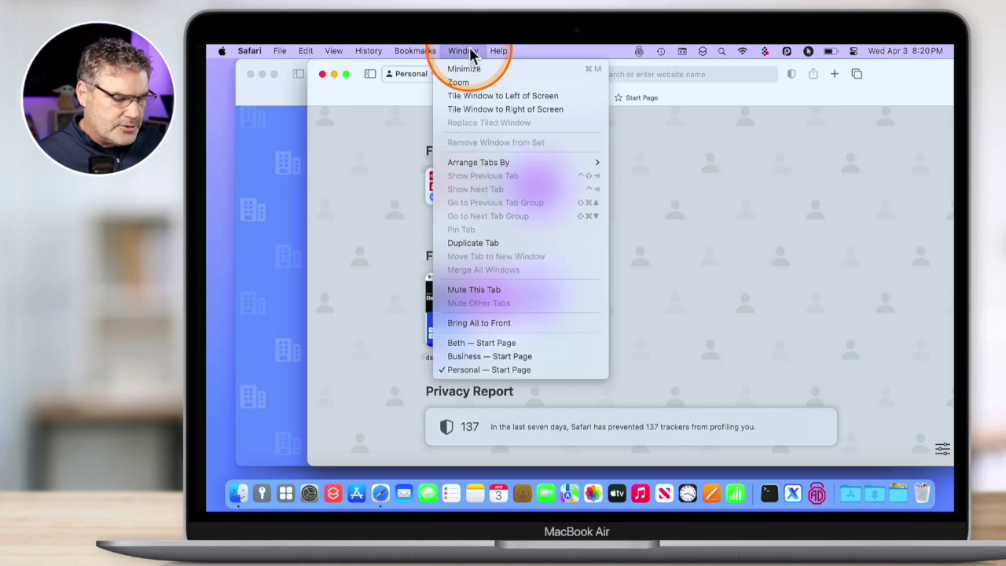
left_click(471, 342)
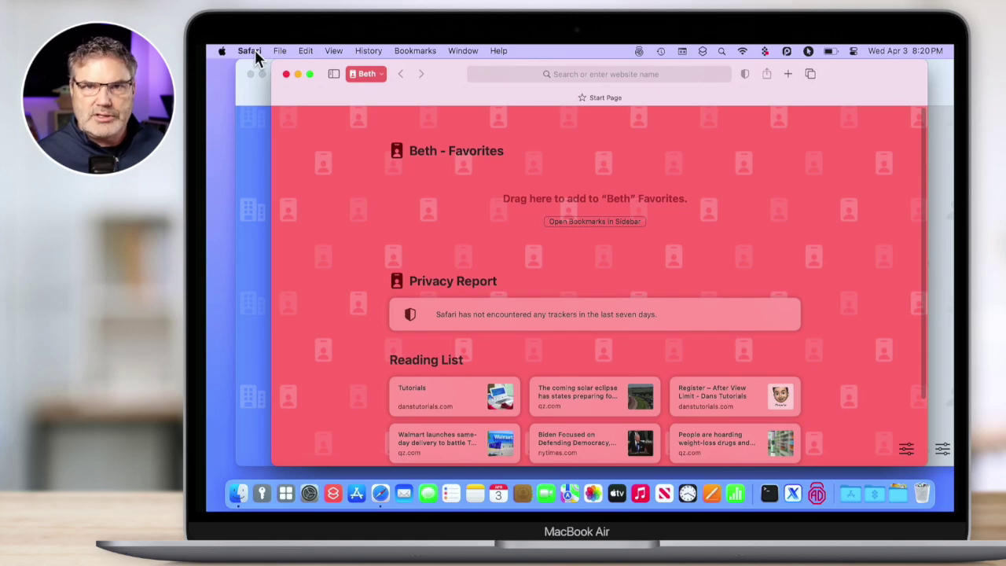
left_click(259, 161)
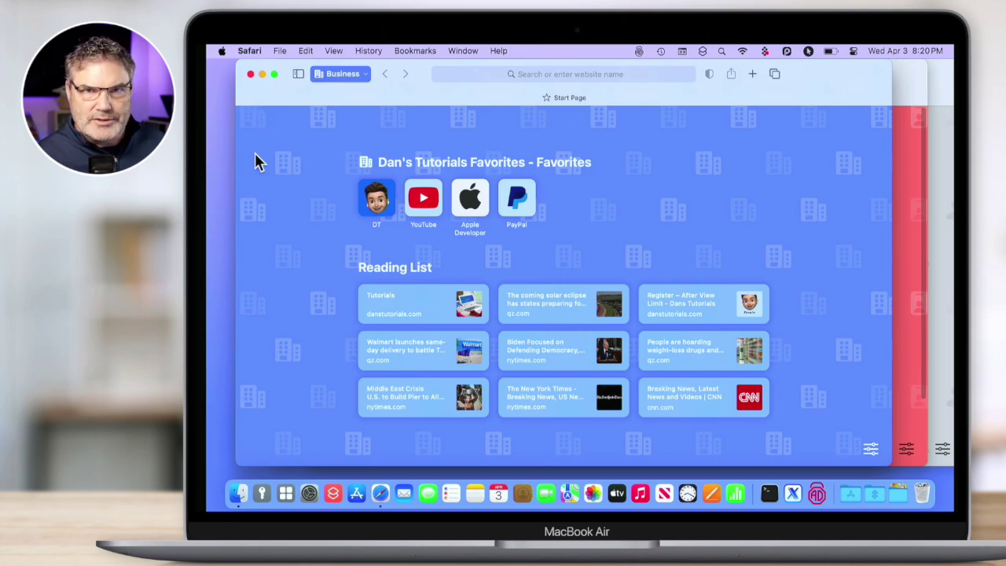
left_click(933, 227)
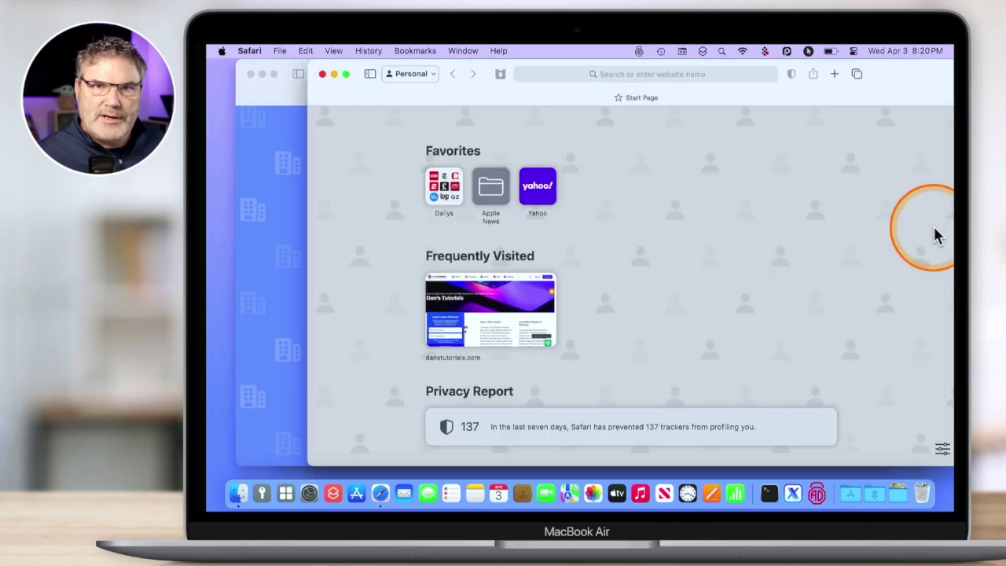
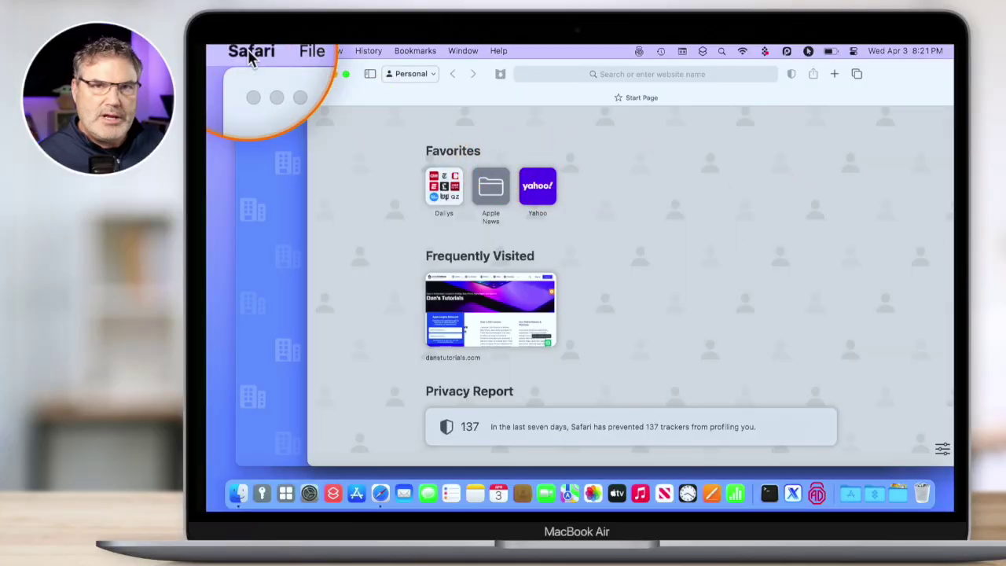
Permanently delete the Business profile in the Profiles settings
left_click(250, 53)
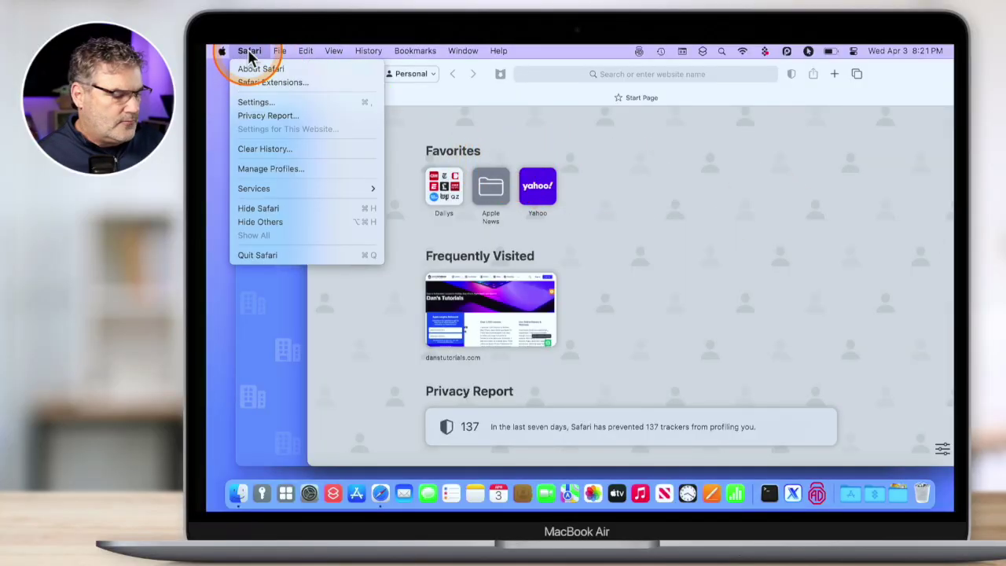
left_click(258, 103)
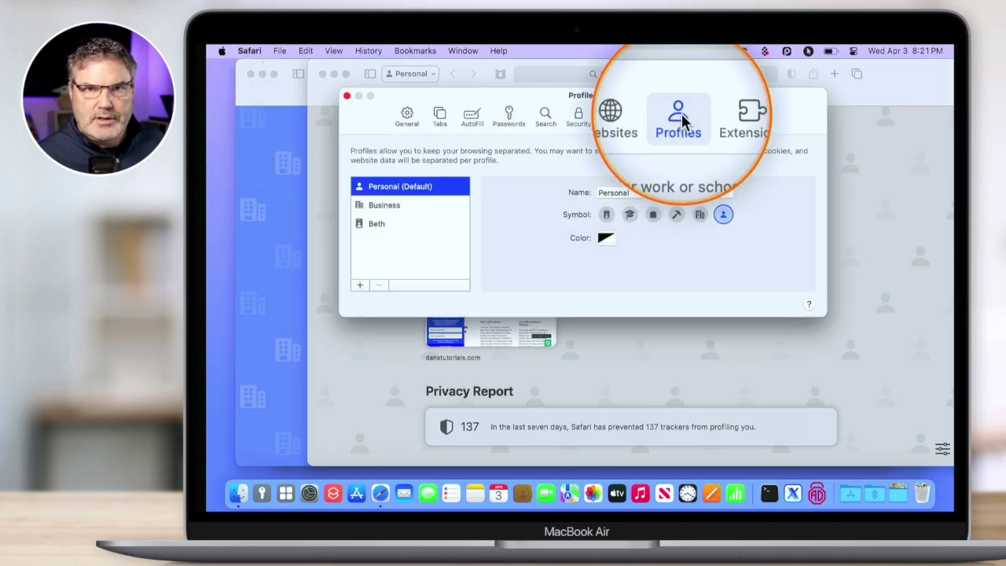
left_click(367, 205)
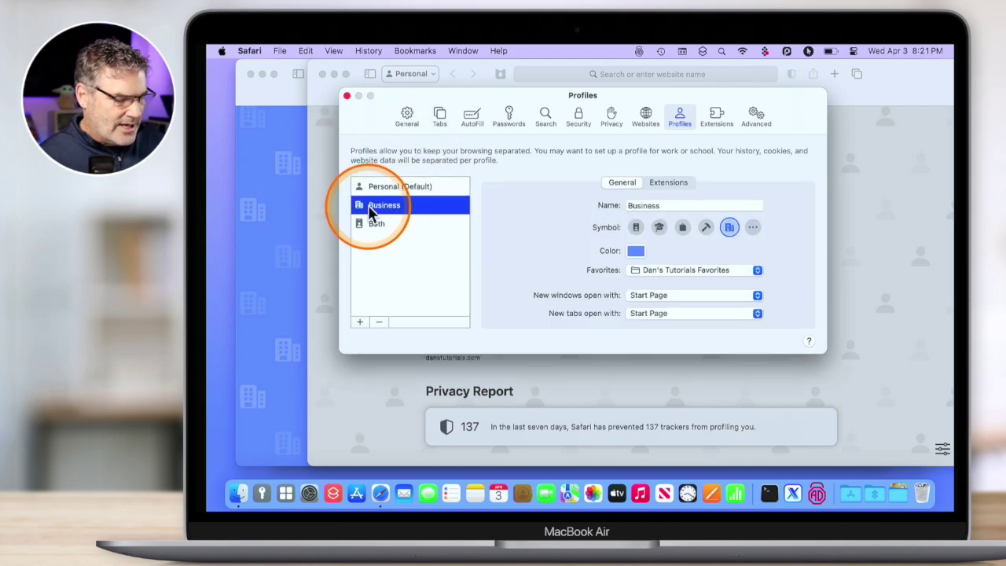
left_click(379, 320)
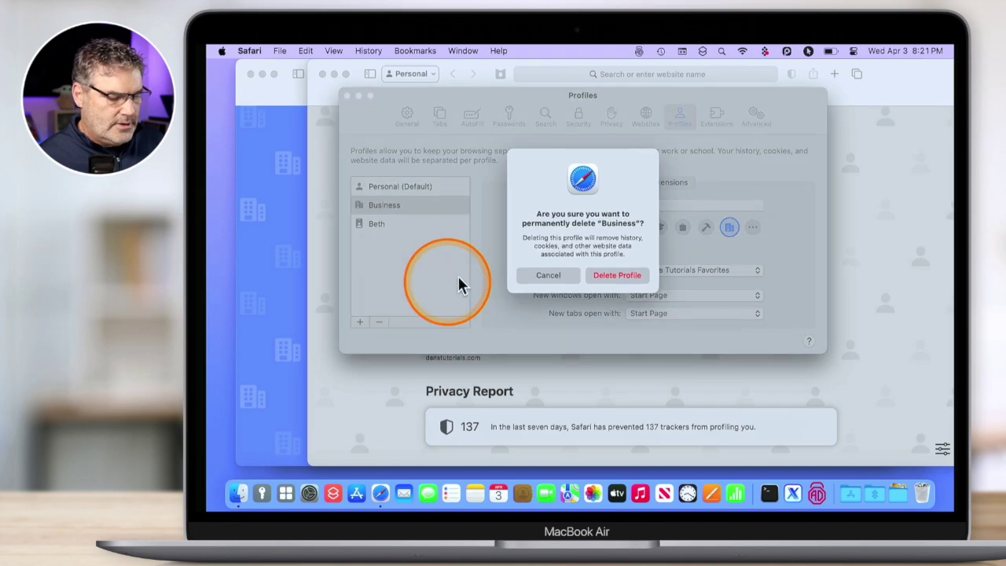
left_click(631, 276)
Delete the remaining non-default profile, stop using profiles and close the settings
left_click(381, 204)
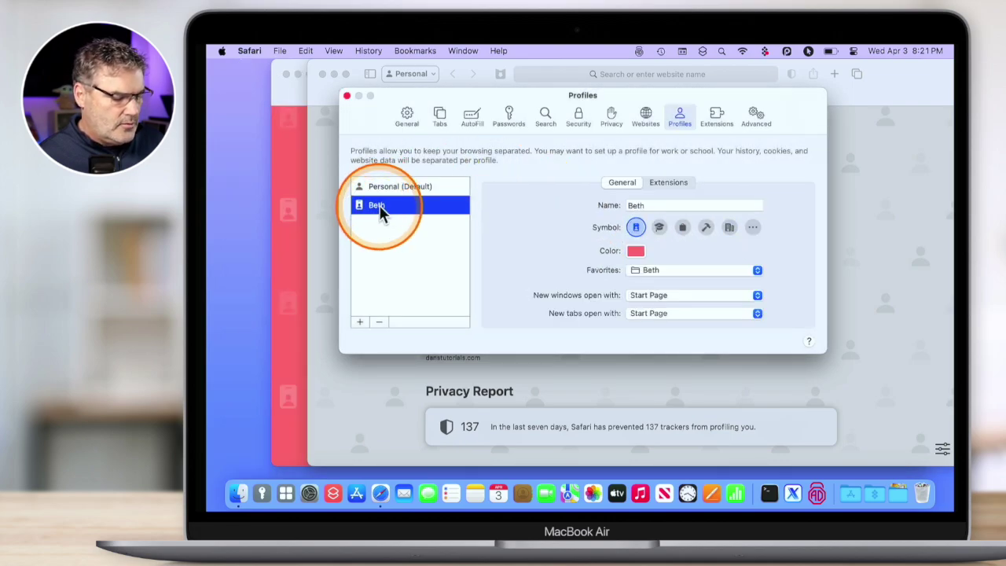
left_click(379, 322)
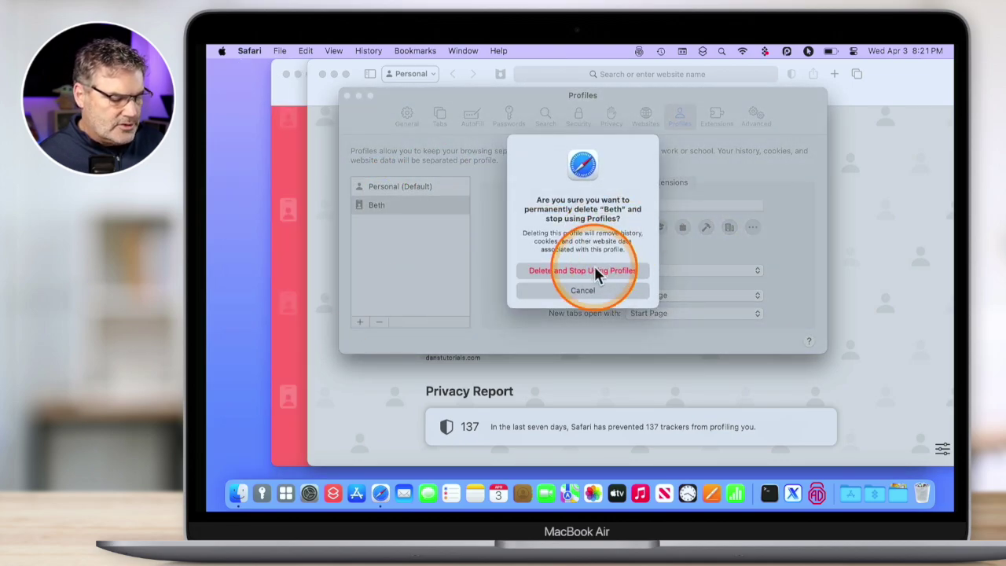
left_click(595, 269)
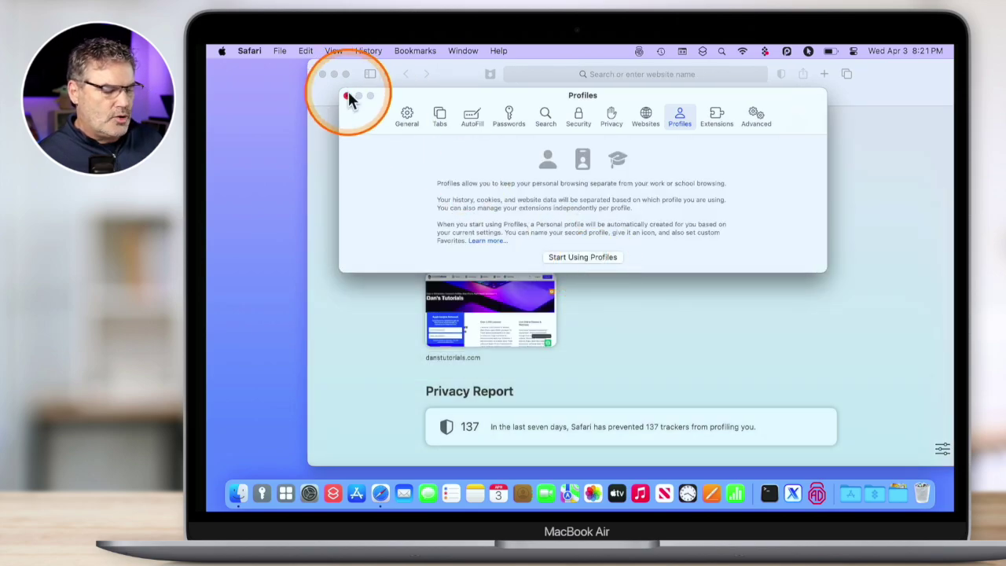
left_click(346, 95)
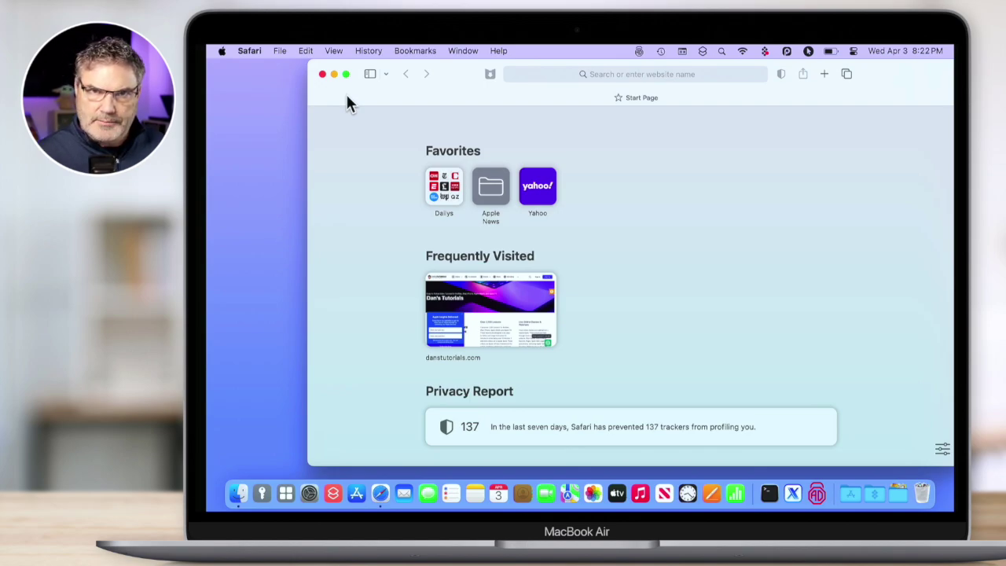
Start using profiles from the Profiles settings and name the new profile Business
left_click(251, 52)
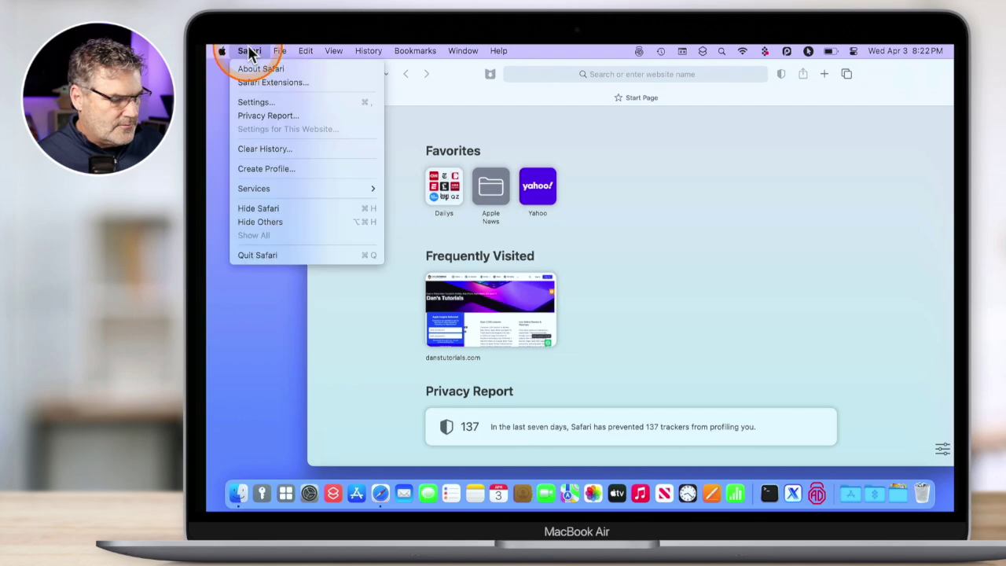
left_click(246, 101)
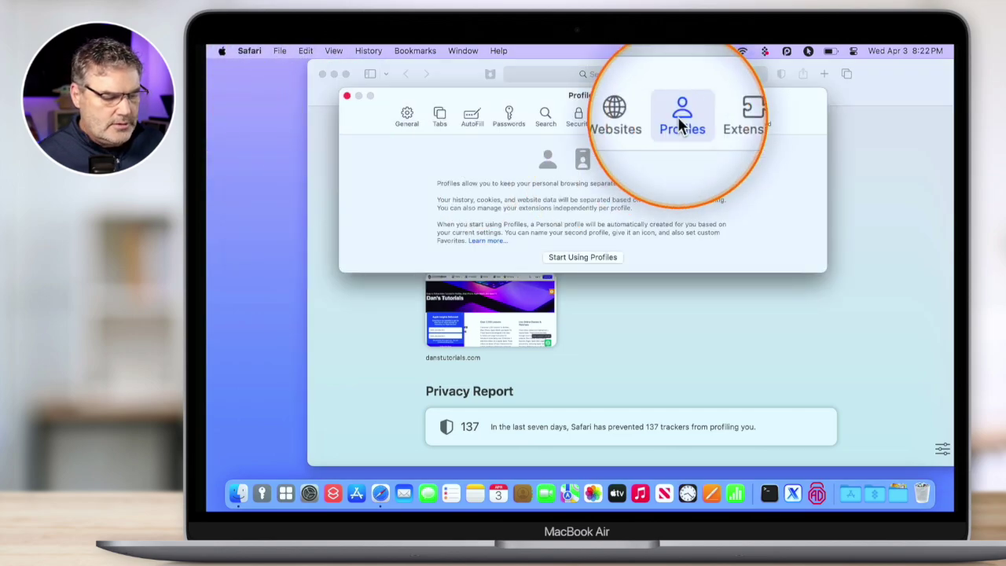
left_click(583, 257)
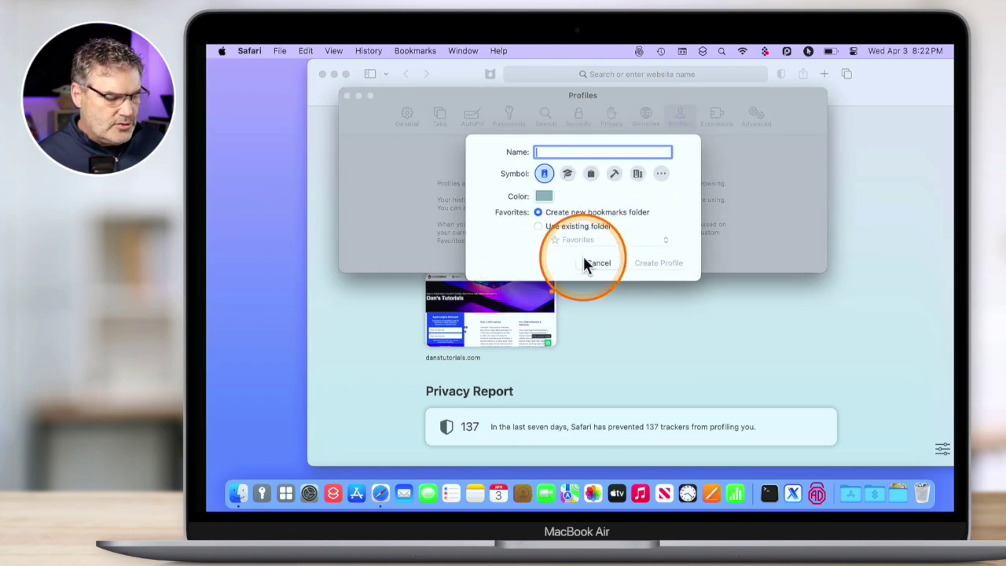
type("Bus")
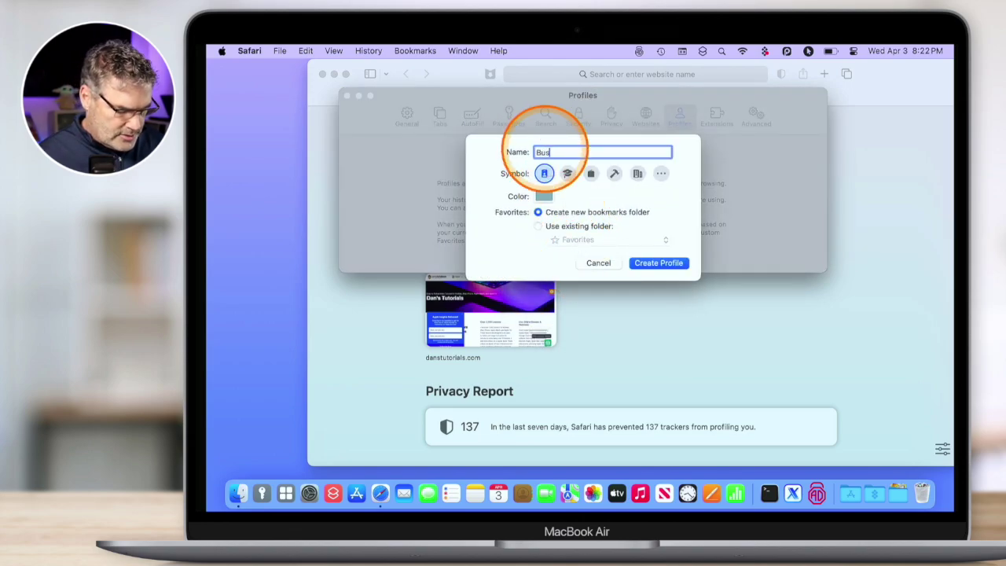
type("iness")
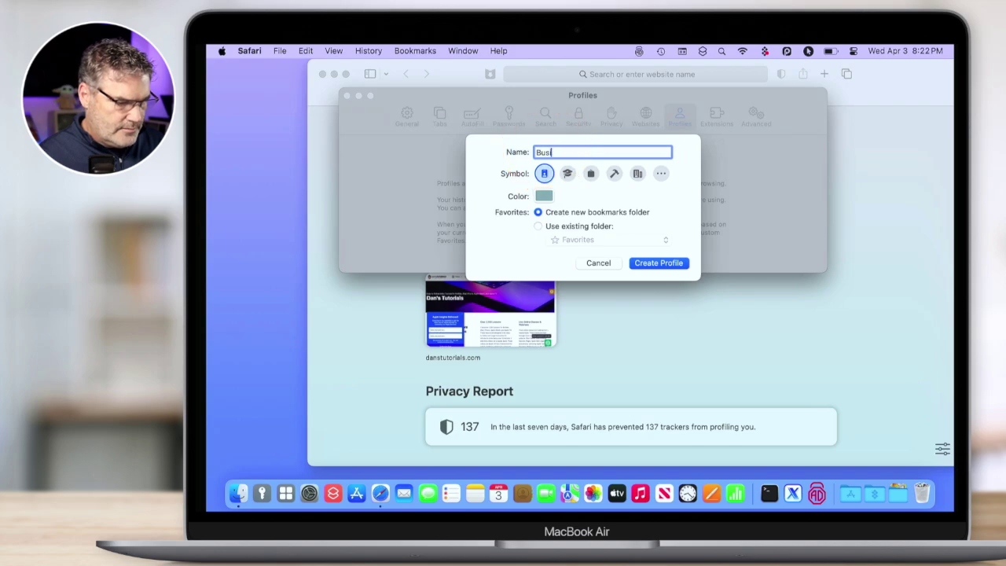
Give the Business profile the office-building symbol and a blue color
left_click(637, 174)
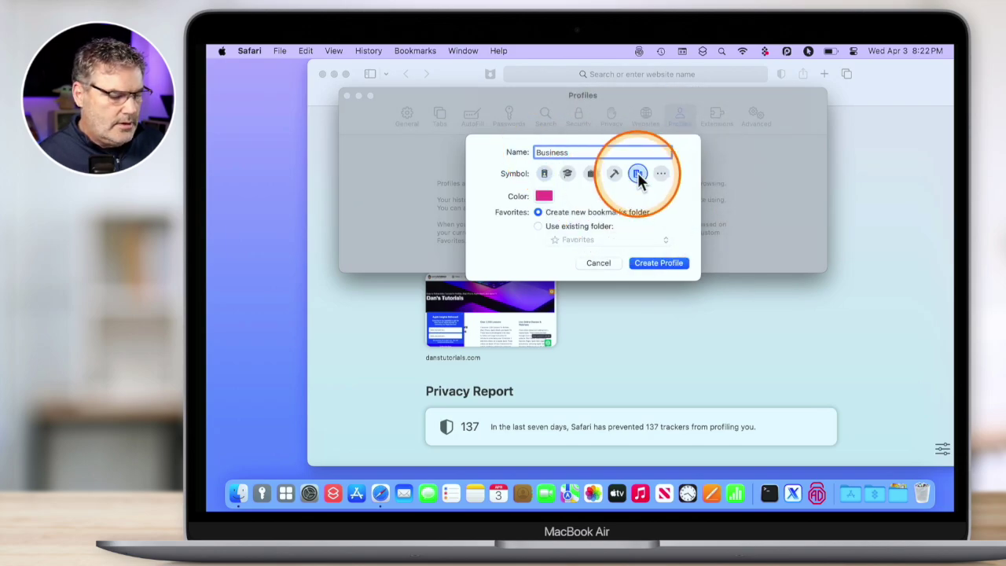
left_click(543, 194)
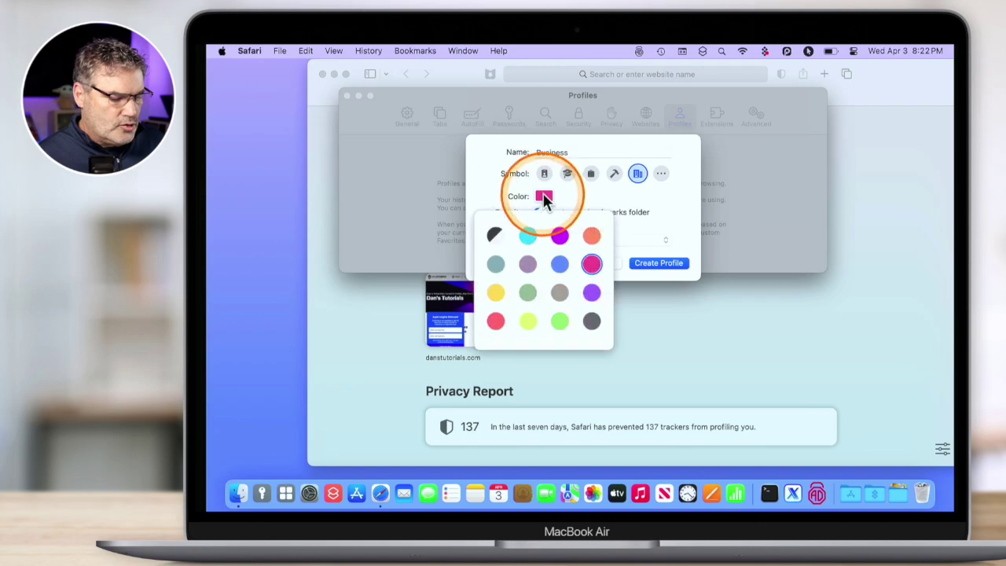
left_click(561, 263)
left_click(642, 223)
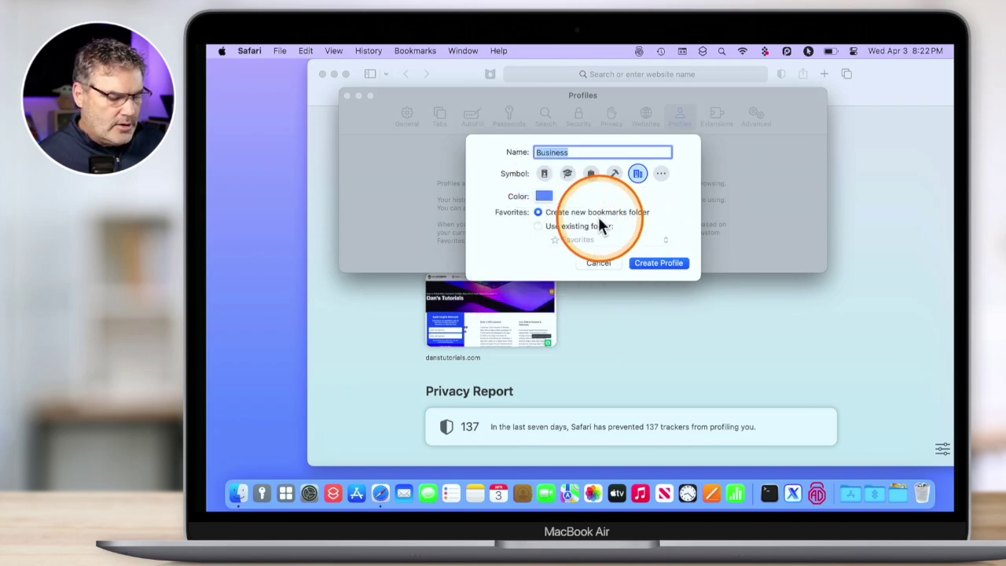
Use the existing Dan's Tutorials Favorites folder for the profile's favorites and create the Business profile
left_click(552, 225)
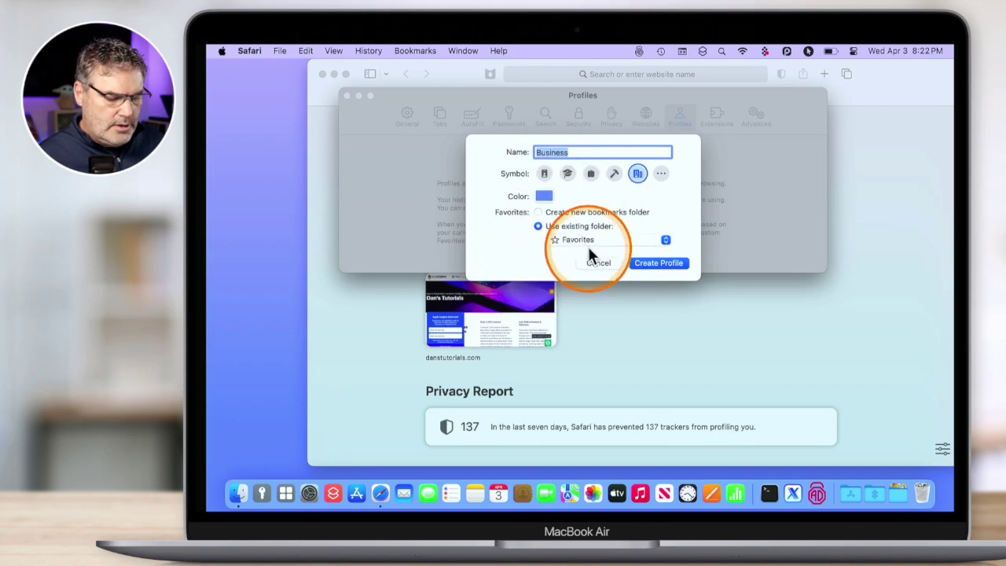
left_click(582, 242)
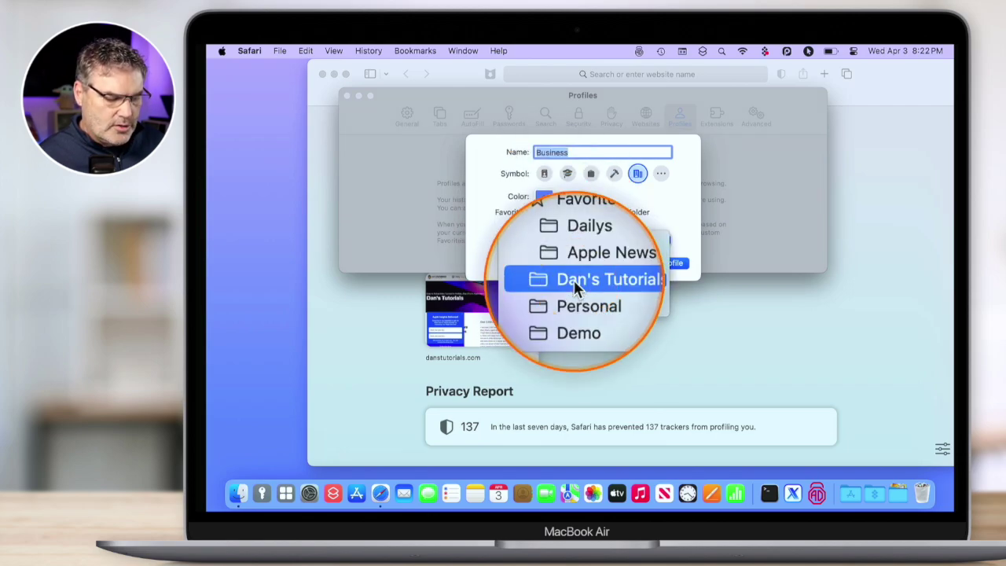
left_click(574, 280)
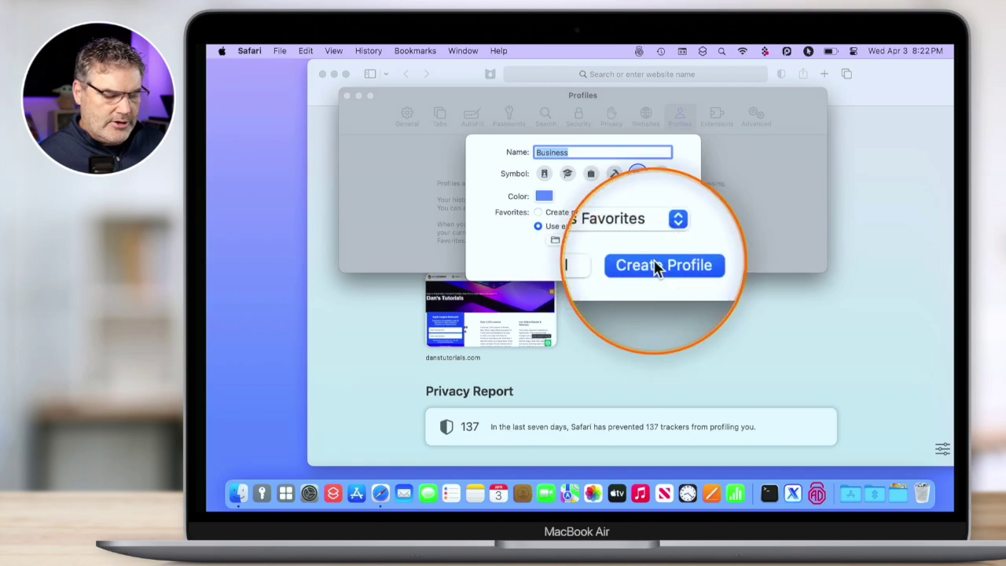
left_click(653, 260)
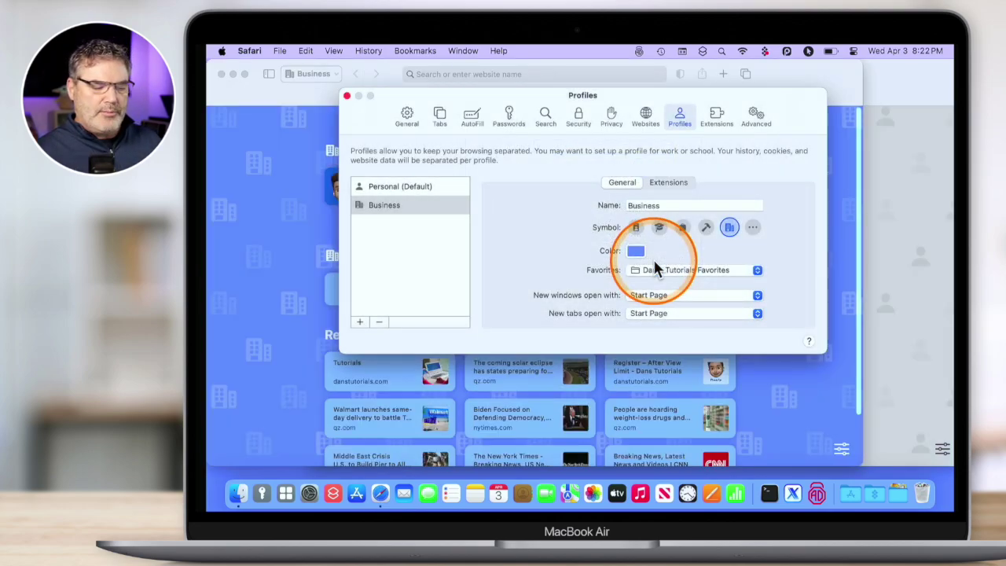
Turn off the Downie Safari Extension for the Business profile
left_click(383, 204)
left_click(274, 187)
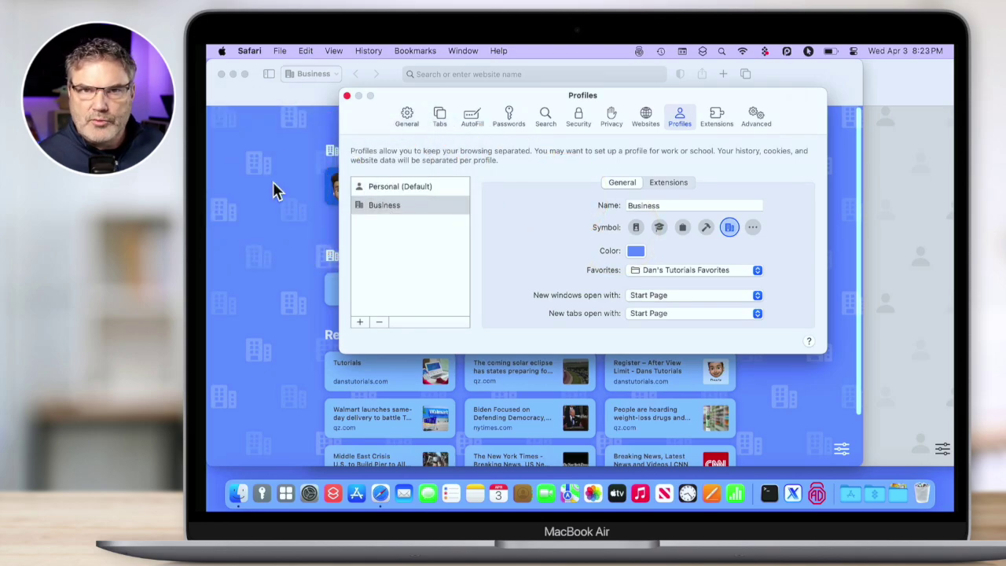
left_click(658, 182)
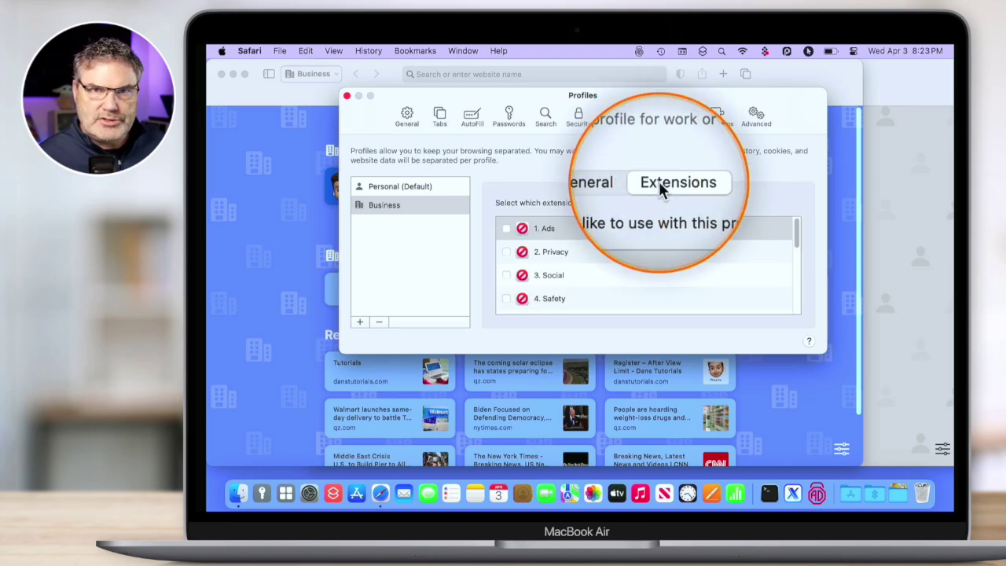
scroll(550, 252, "down", 5)
scroll(550, 257, "down", 1)
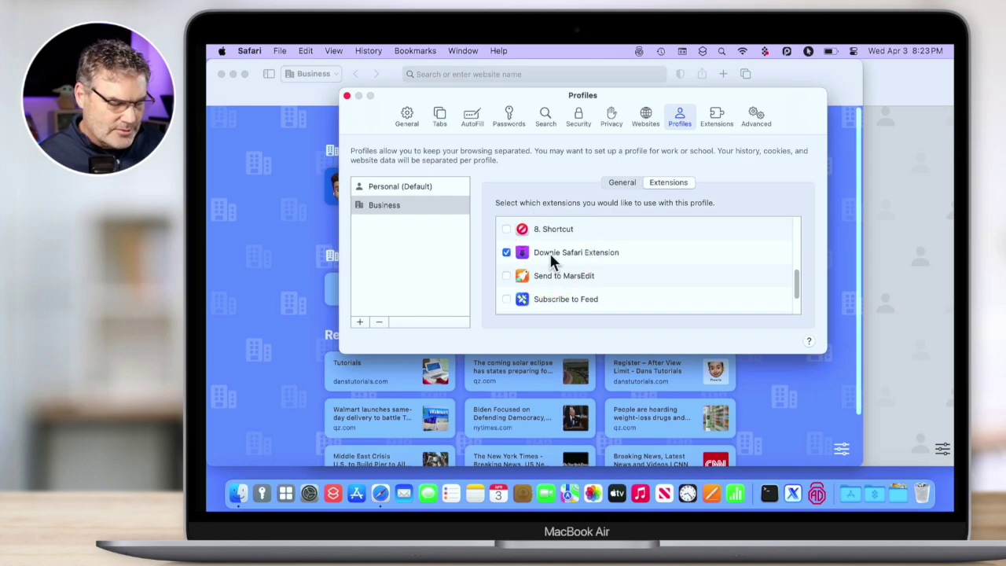
left_click(506, 252)
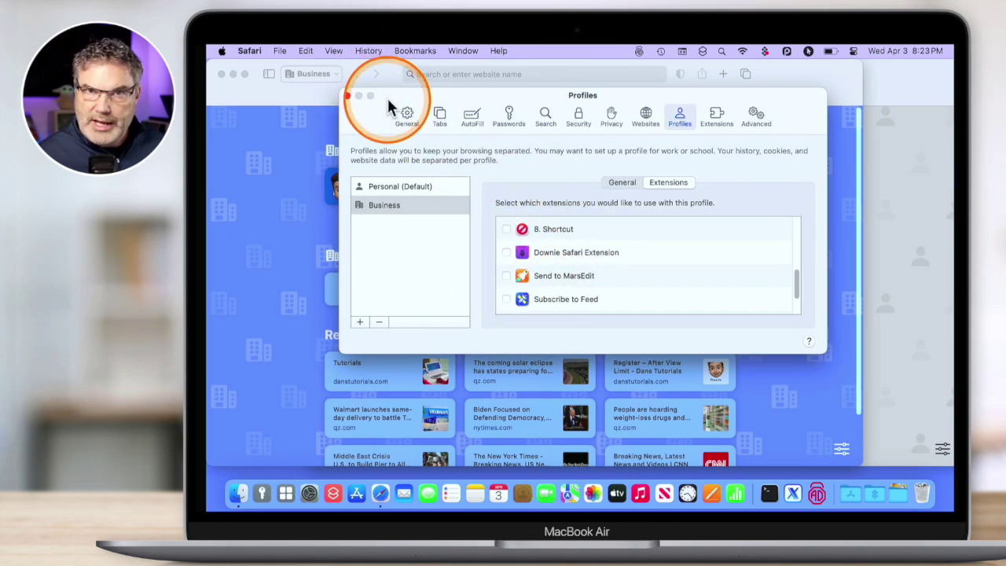
Add another profile, enter the person's first name as its name and choose the smiley face symbol
left_click(359, 323)
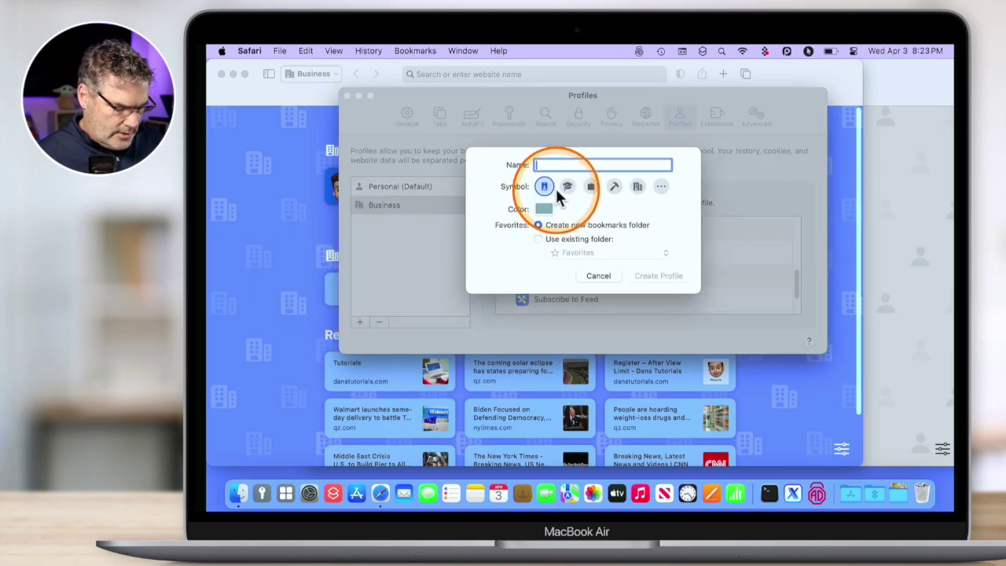
type("Beth")
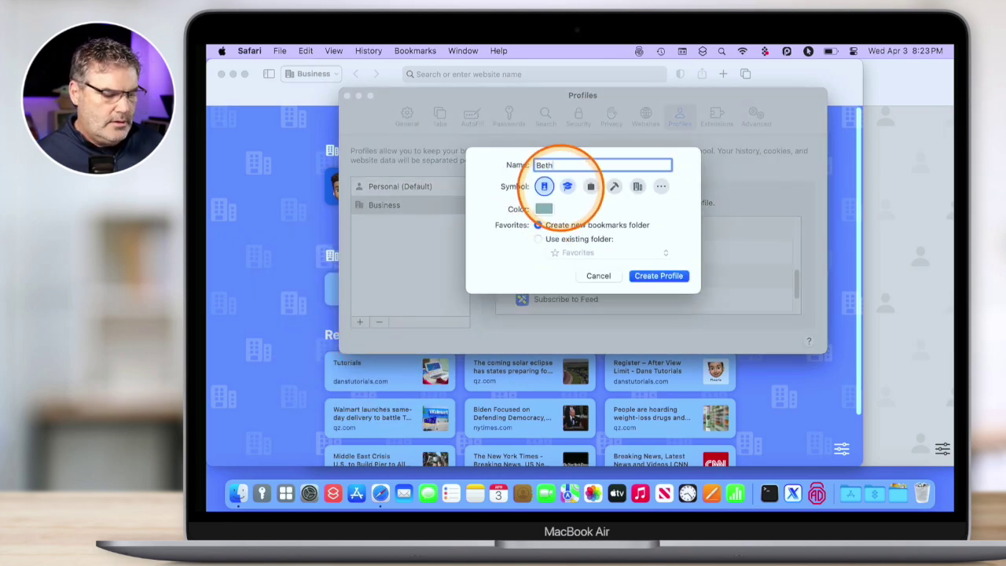
left_click(660, 188)
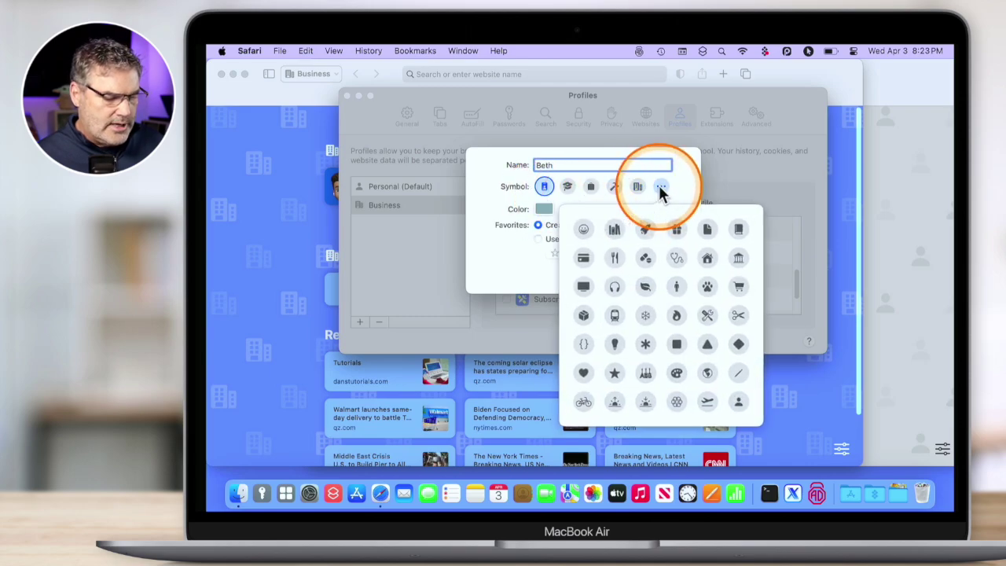
left_click(584, 229)
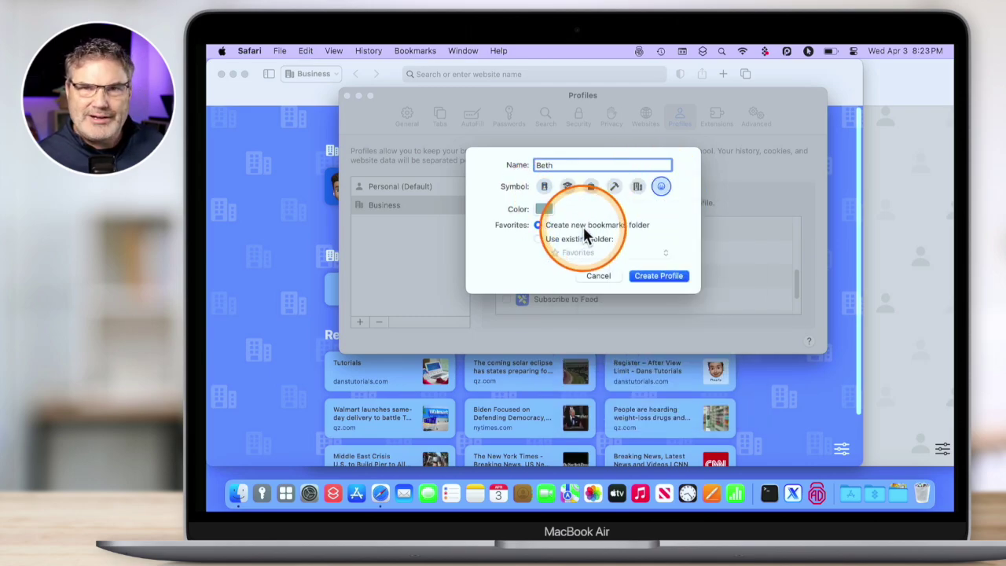
Set the new profile's color to red and create it with a new bookmarks folder for favorites
left_click(544, 208)
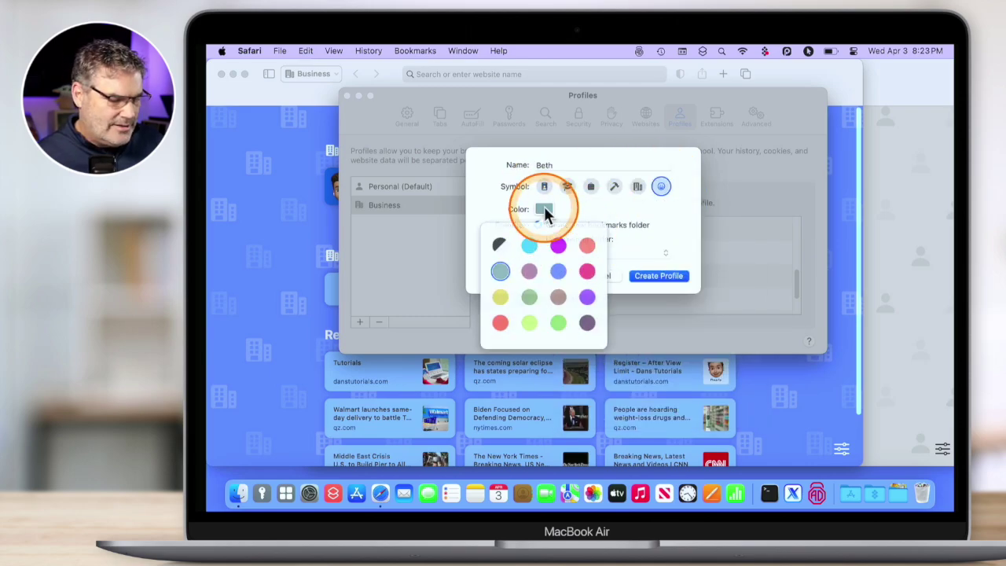
left_click(496, 332)
left_click(664, 235)
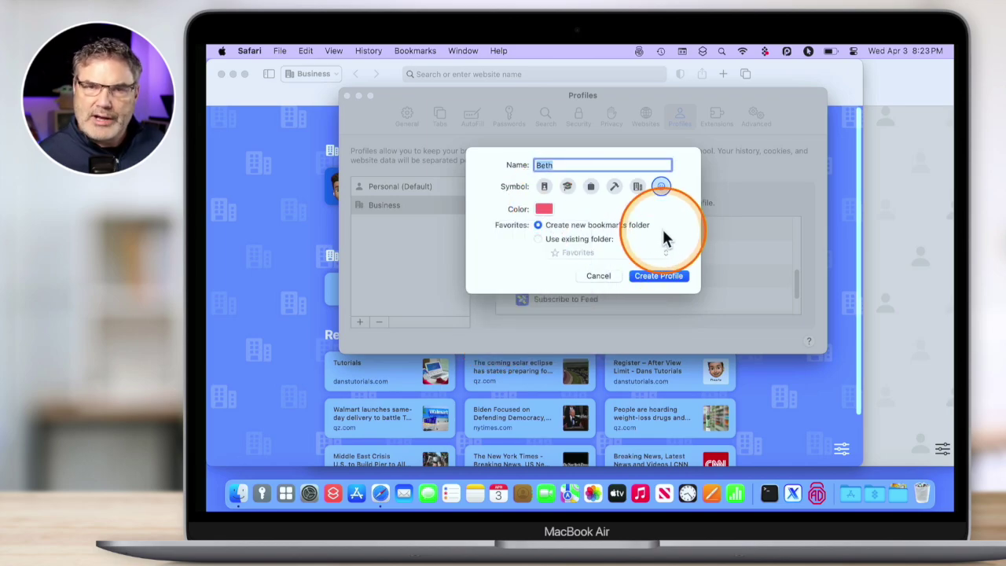
left_click(564, 226)
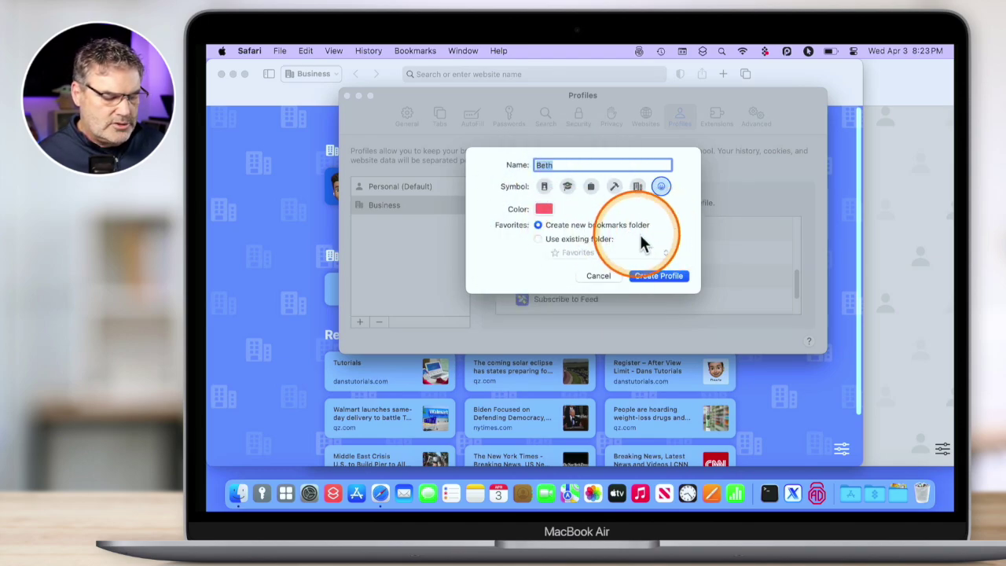
left_click(656, 277)
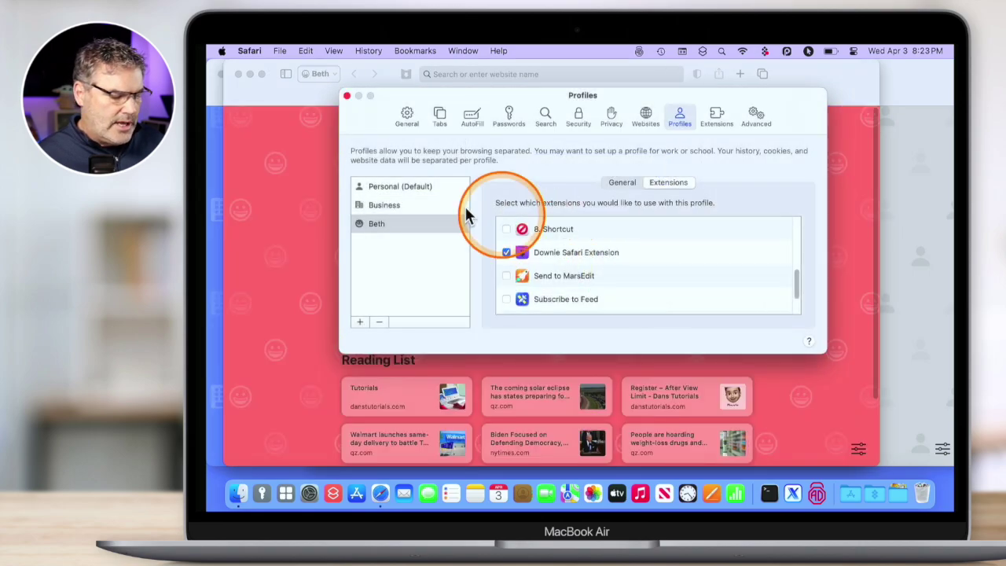
Review the red smiley profile's extensions and general settings, and close the settings window
left_click(377, 224)
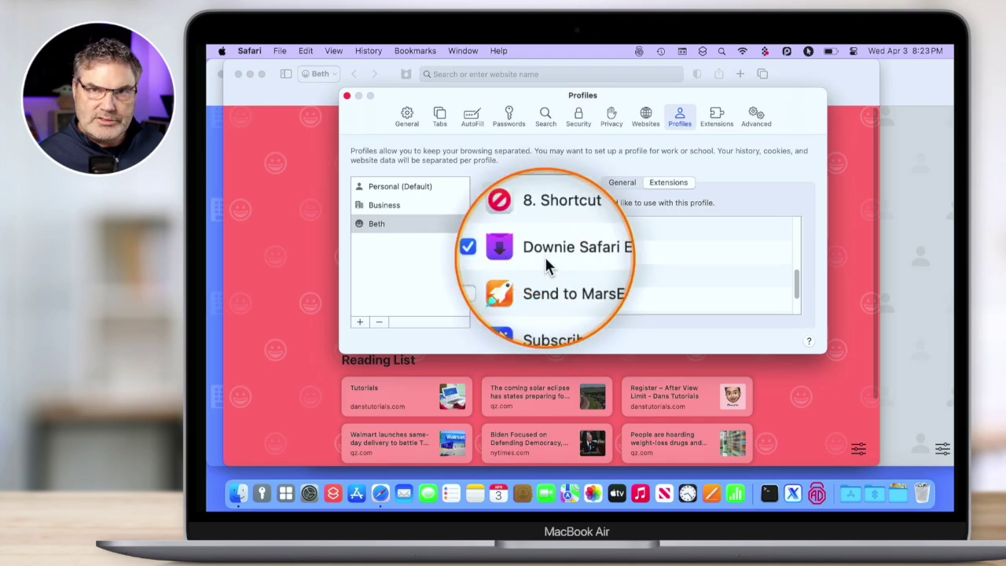
left_click(625, 181)
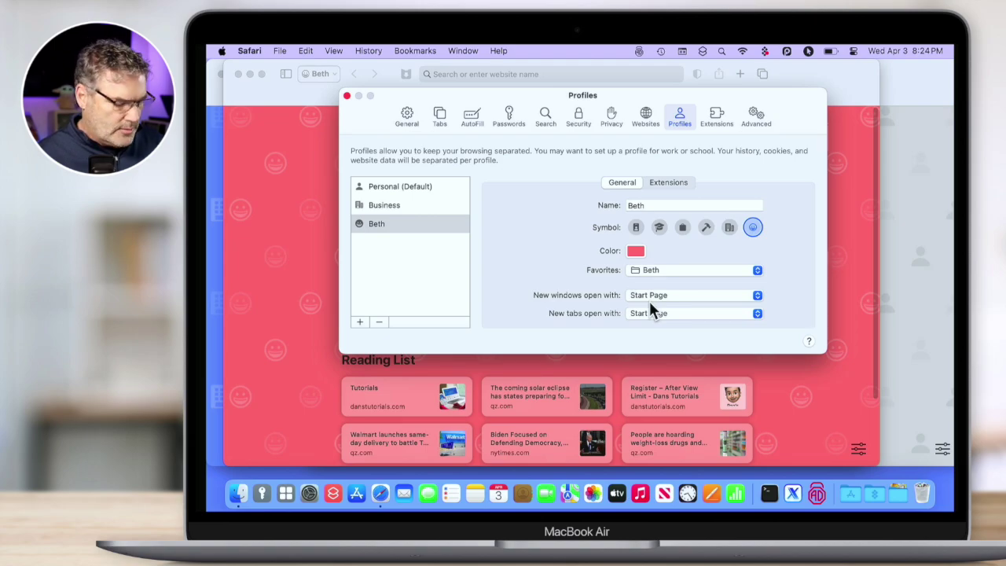
key("super+w")
Bring the Business window to the front, view the Personal window and return to the Business one
left_click(318, 73)
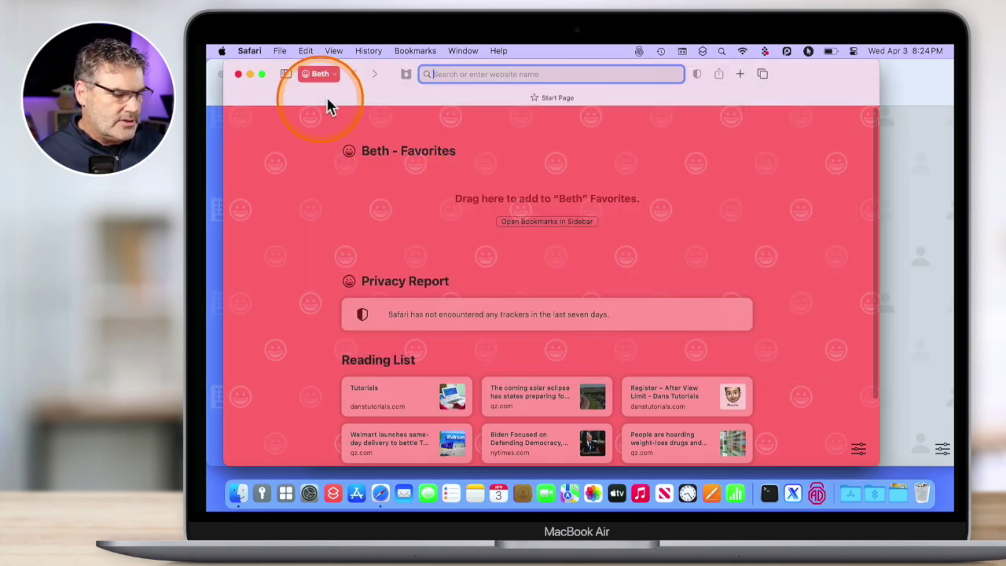
left_click(220, 137)
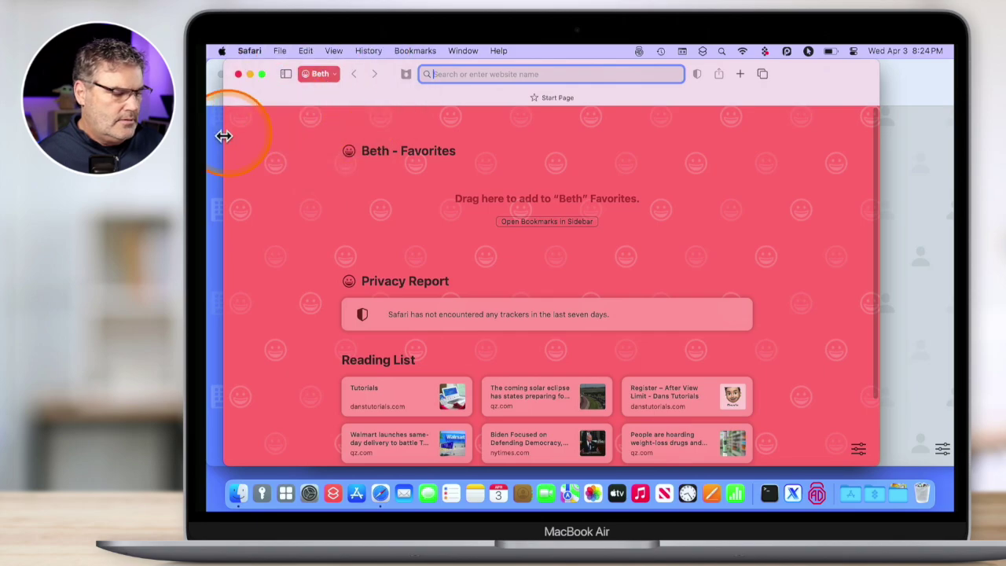
left_click(315, 74)
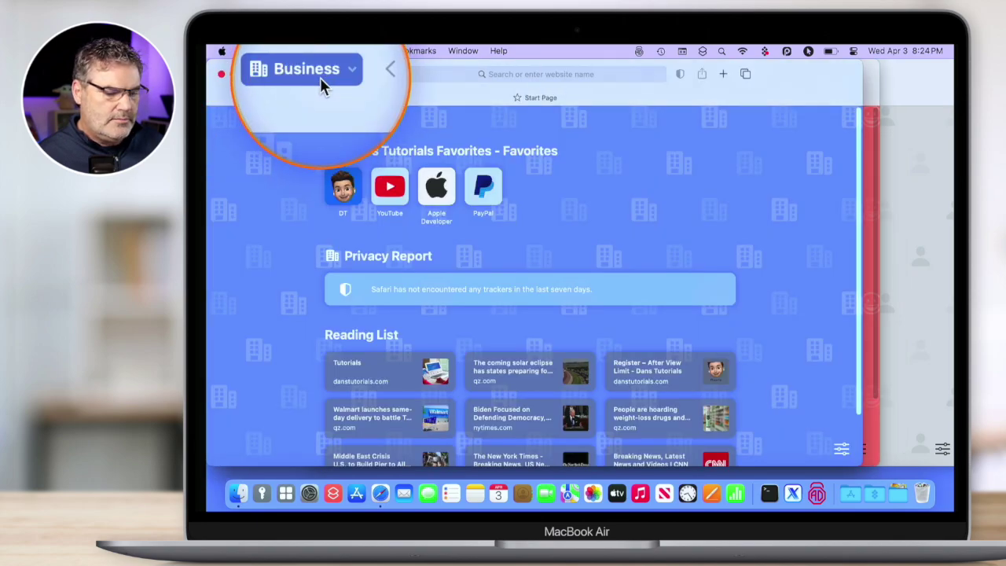
left_click(903, 183)
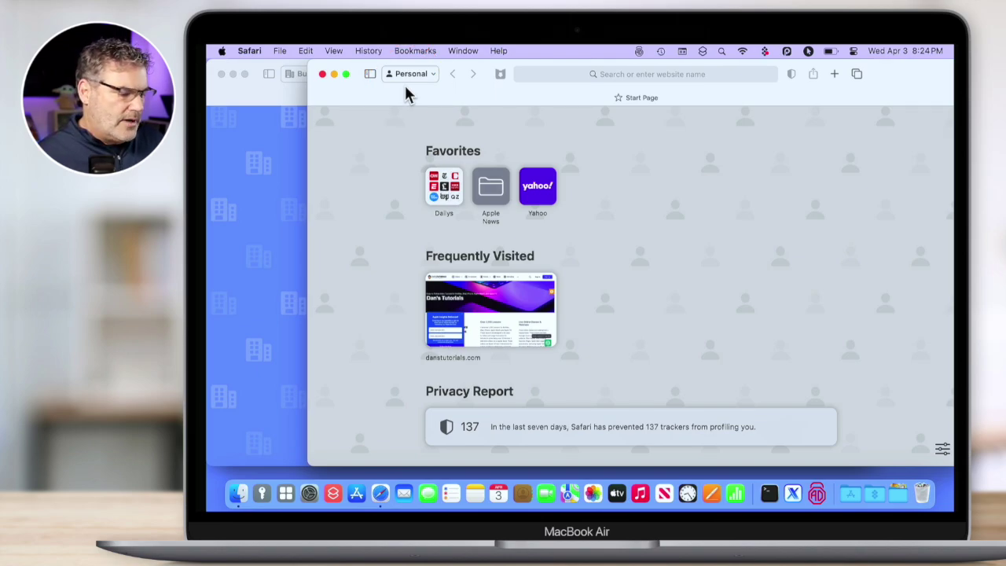
left_click(256, 118)
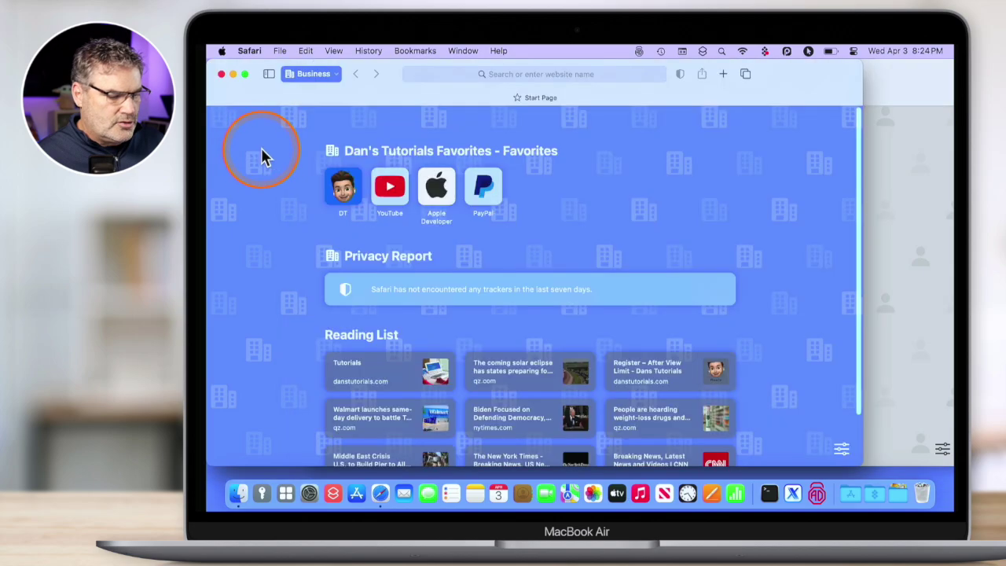
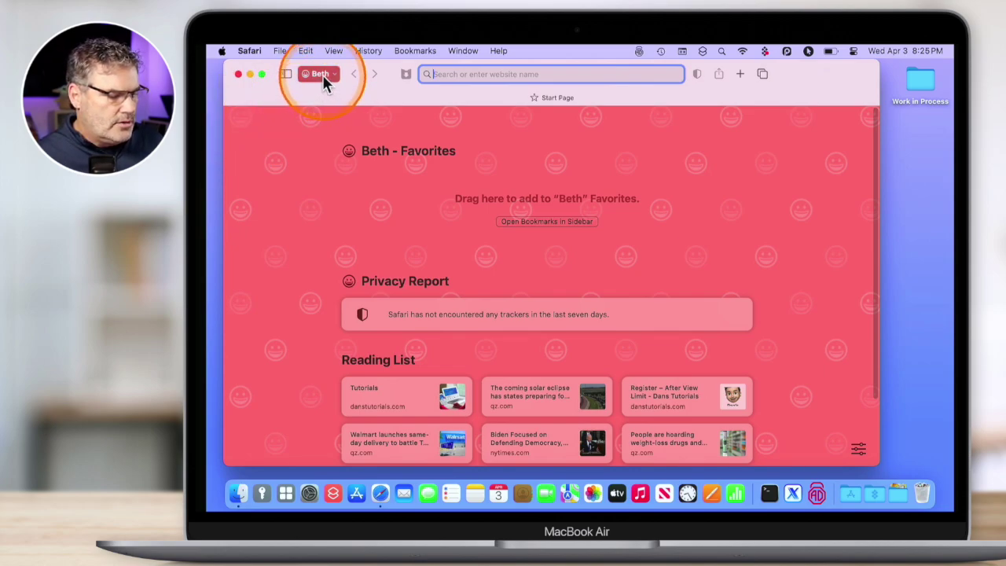
Switch the red profile's window to the Business profile, and open a new Personal window placed off to its side
left_click(322, 75)
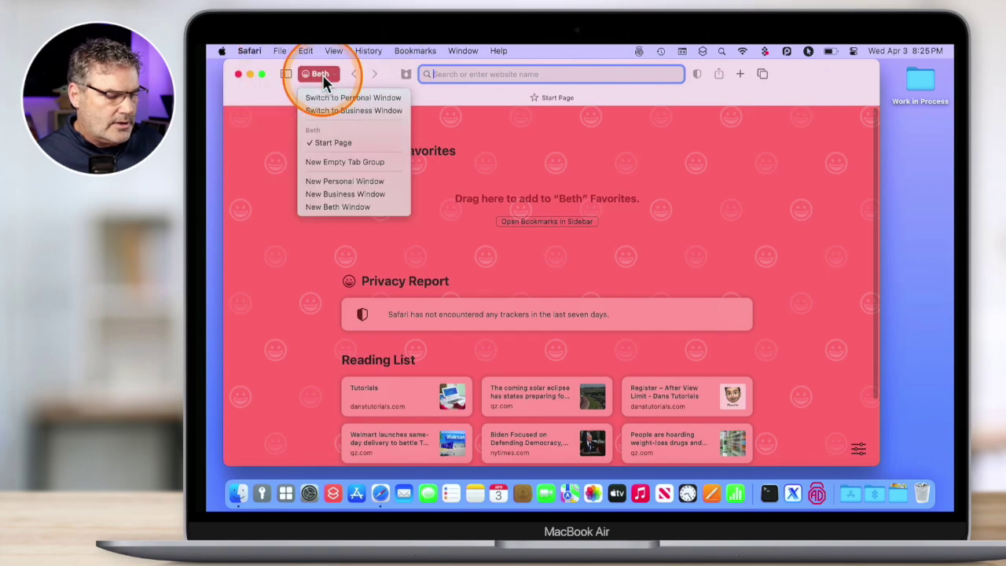
left_click(354, 111)
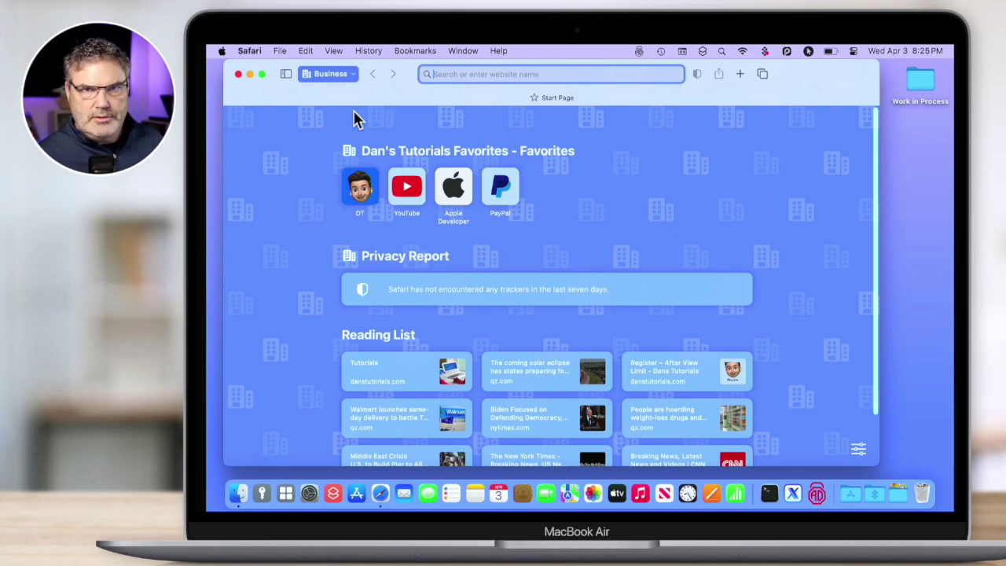
left_click(329, 73)
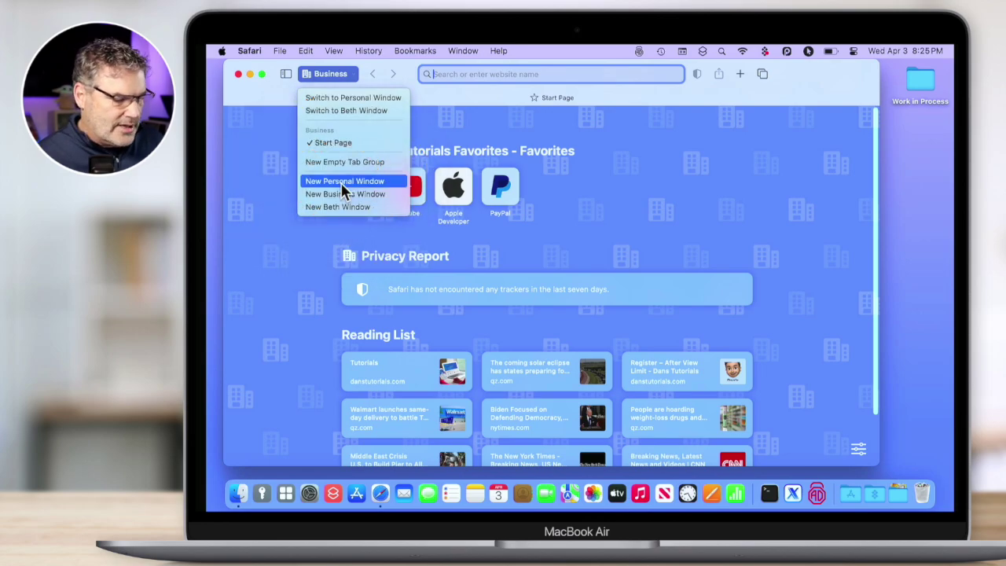
left_click(340, 182)
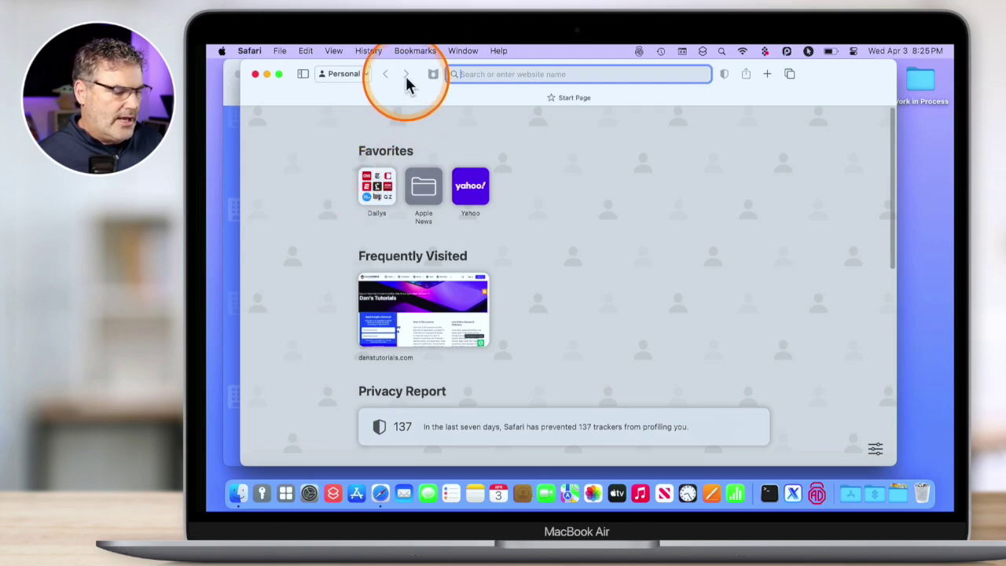
left_click_drag(415, 69, 475, 63)
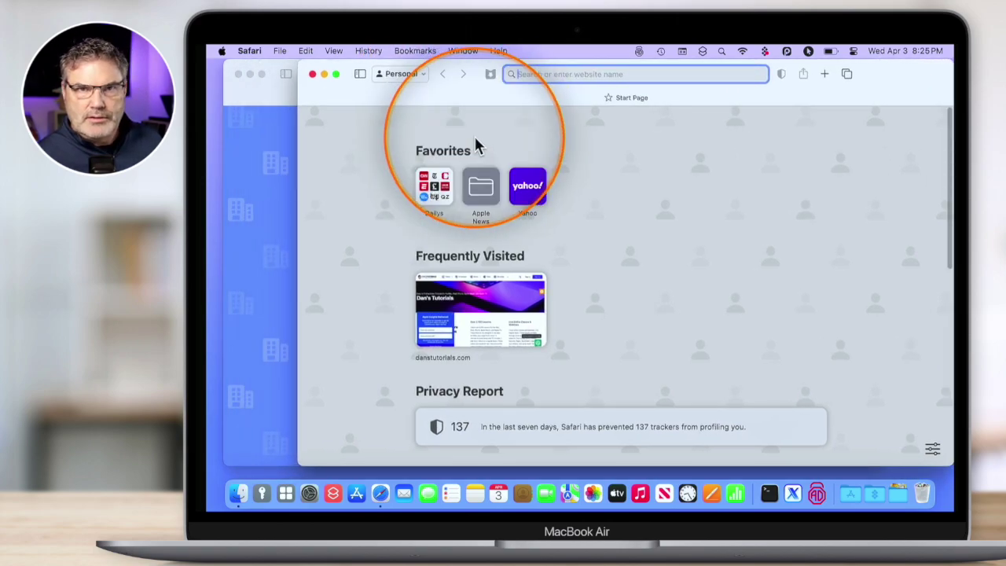
Return to the Business window and open a new window for the red smiley profile
left_click(256, 154)
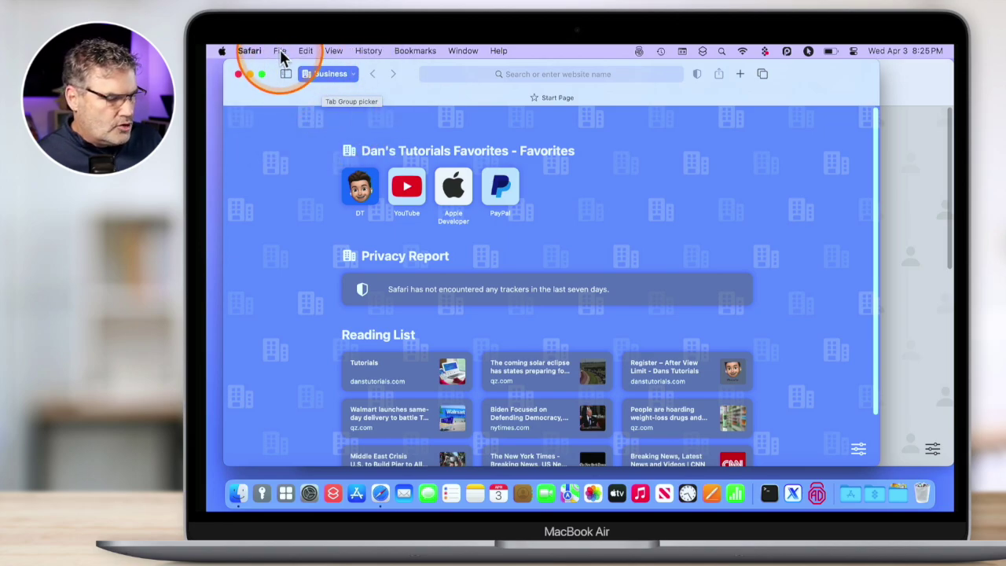
left_click(280, 51)
mouse_move(289, 69)
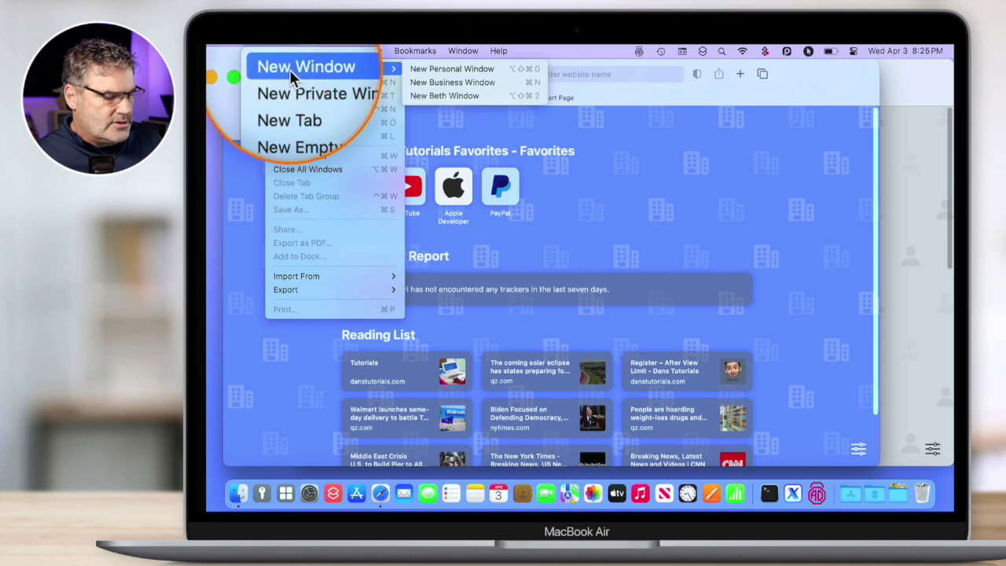
left_click(438, 94)
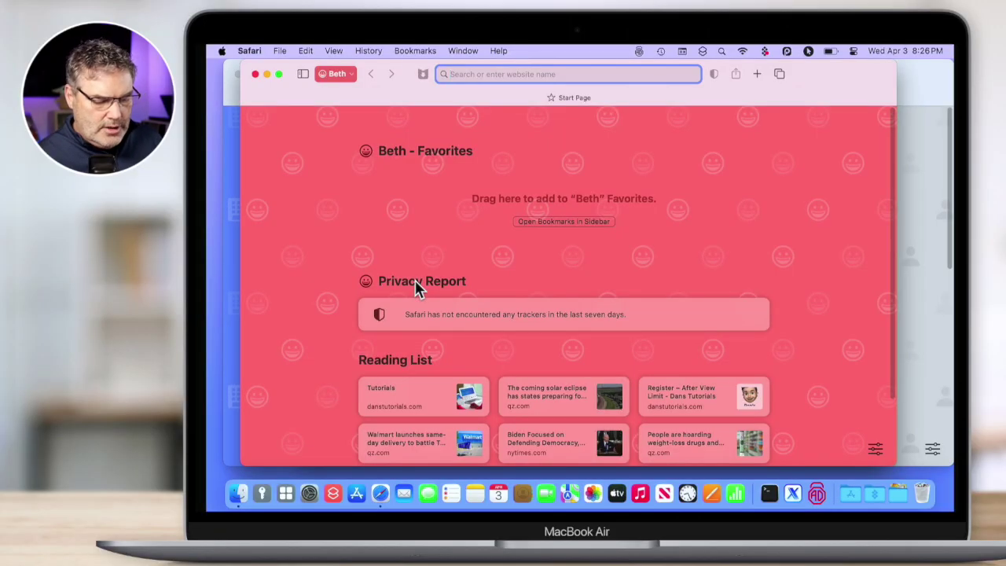
Hide all the red smiley profile's start page sections from Favorites through Recently Closed Tabs, keeping only the background image
left_click(874, 450)
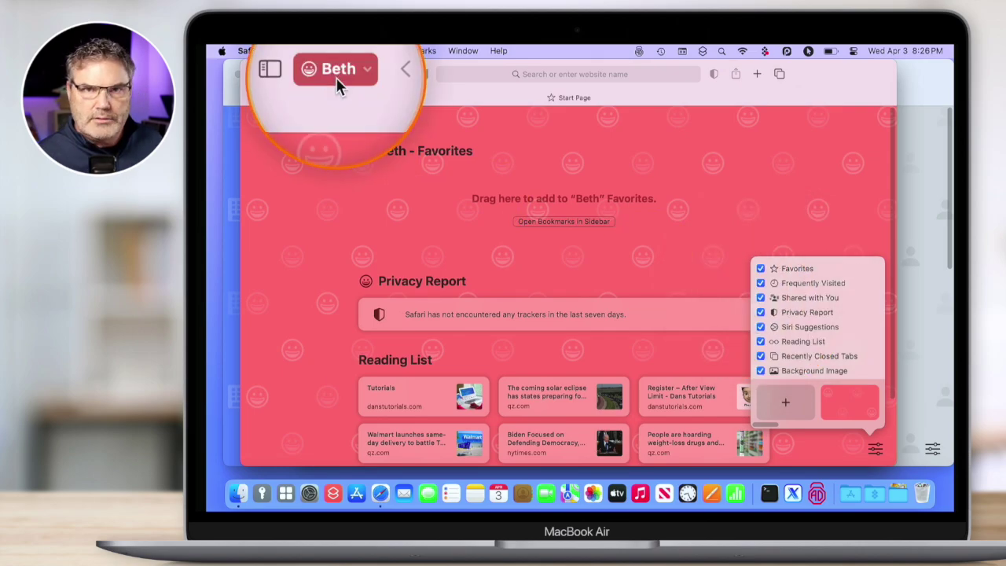
left_click(759, 268)
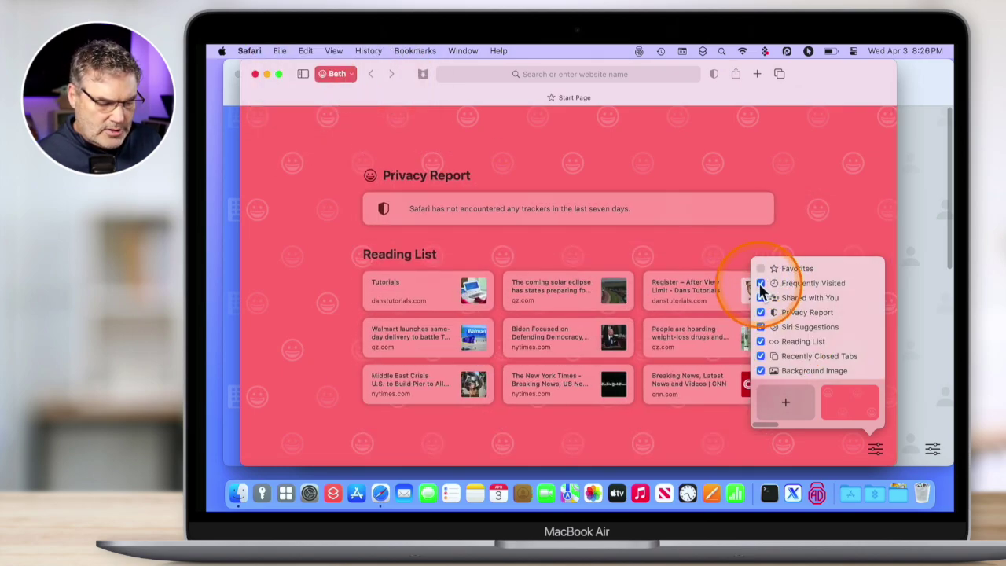
left_click(759, 283)
left_click(760, 297)
left_click(759, 312)
left_click(760, 326)
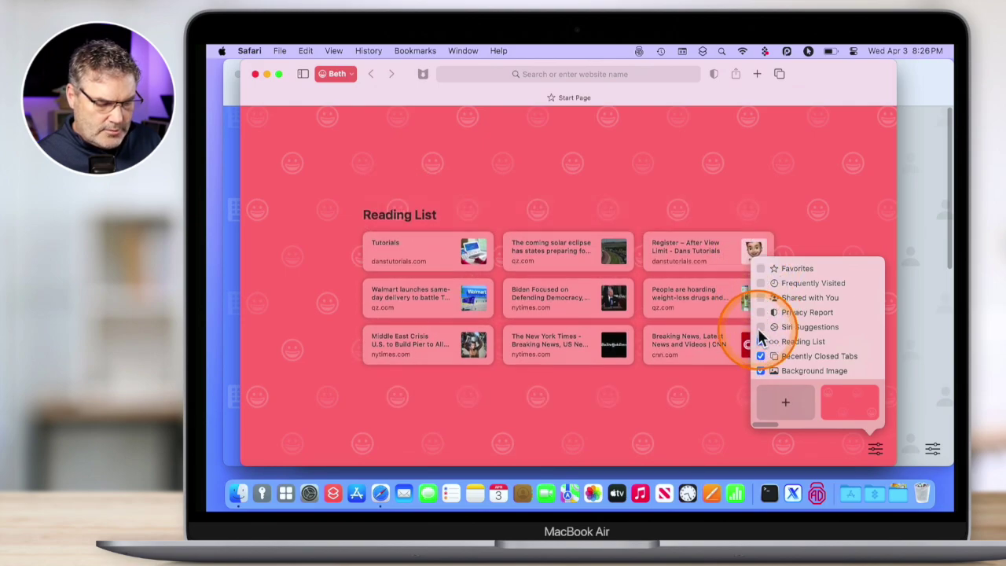
left_click(760, 341)
left_click(760, 356)
left_click(683, 355)
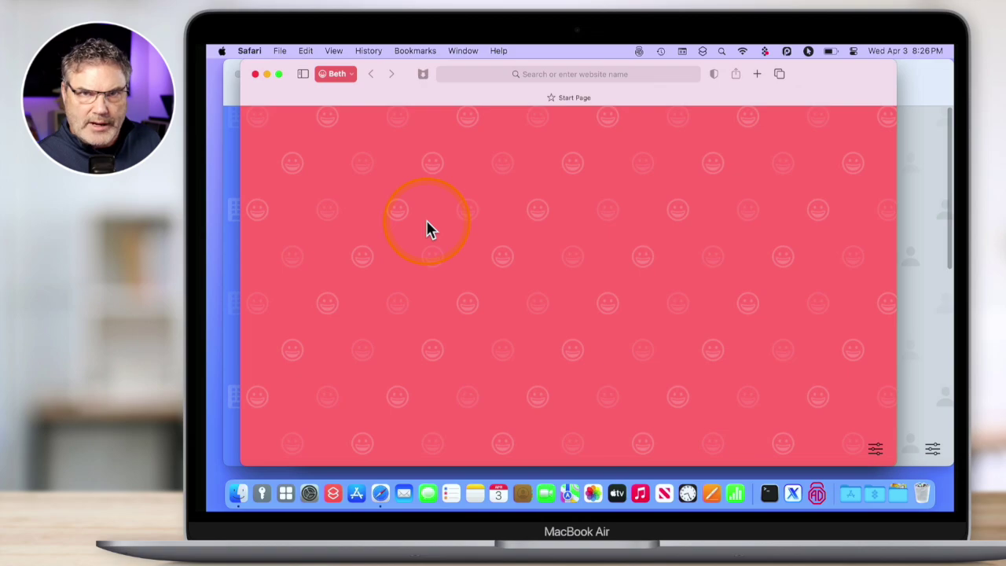
On the Business profile's start page, hide Shared with You, Privacy Report, Siri Suggestions and Reading List
left_click(235, 185)
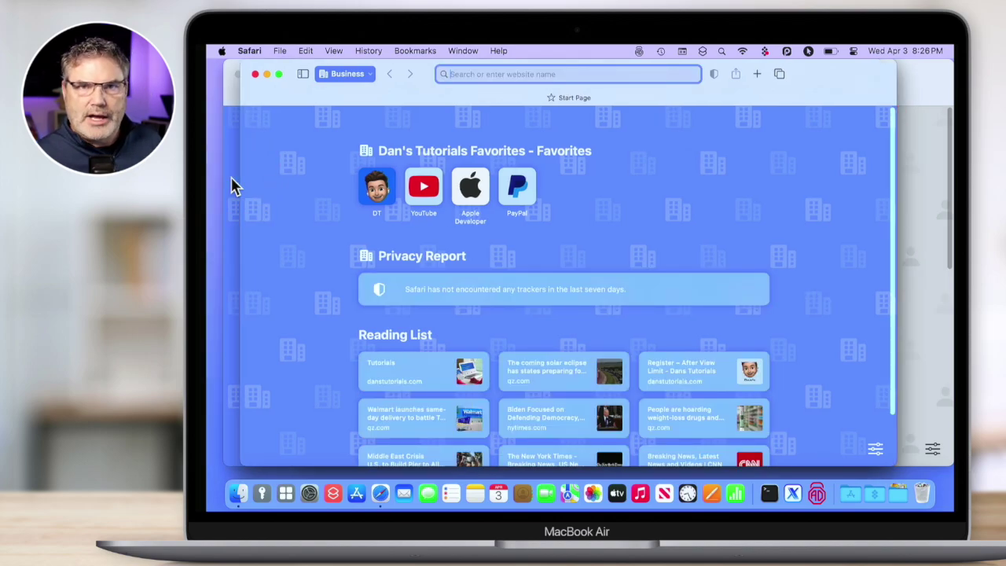
left_click(875, 449)
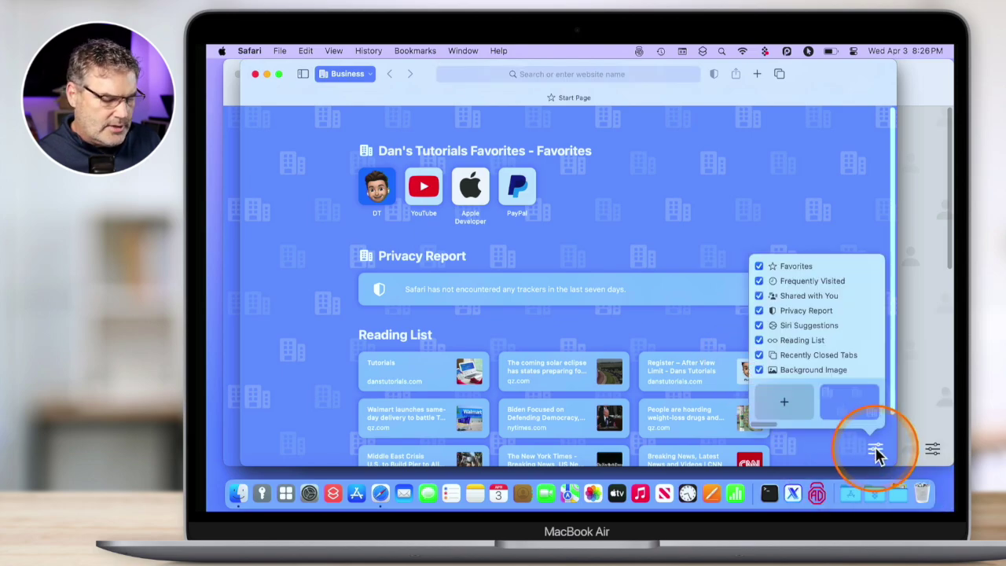
left_click(760, 298)
left_click(760, 312)
left_click(760, 327)
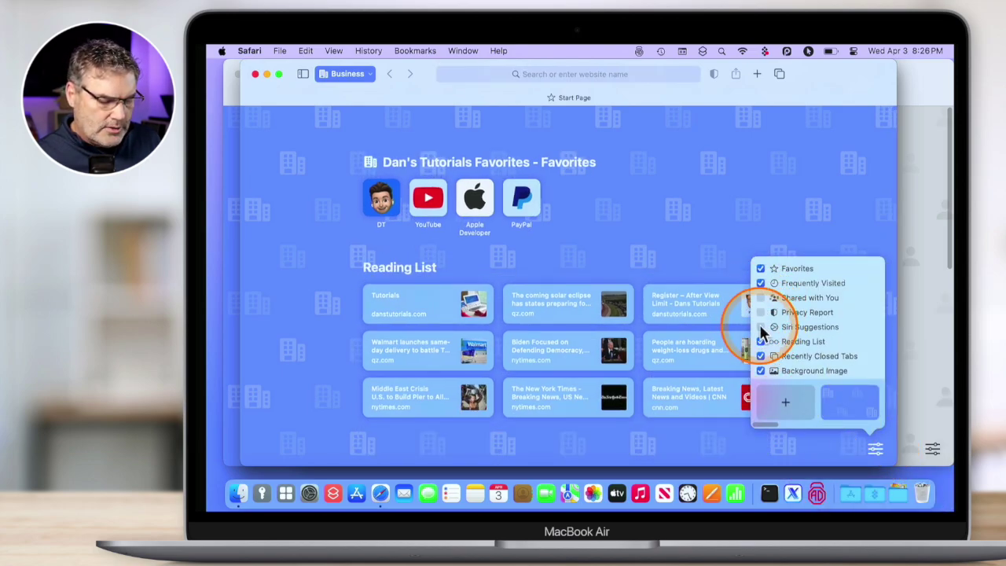
left_click(760, 342)
left_click(696, 170)
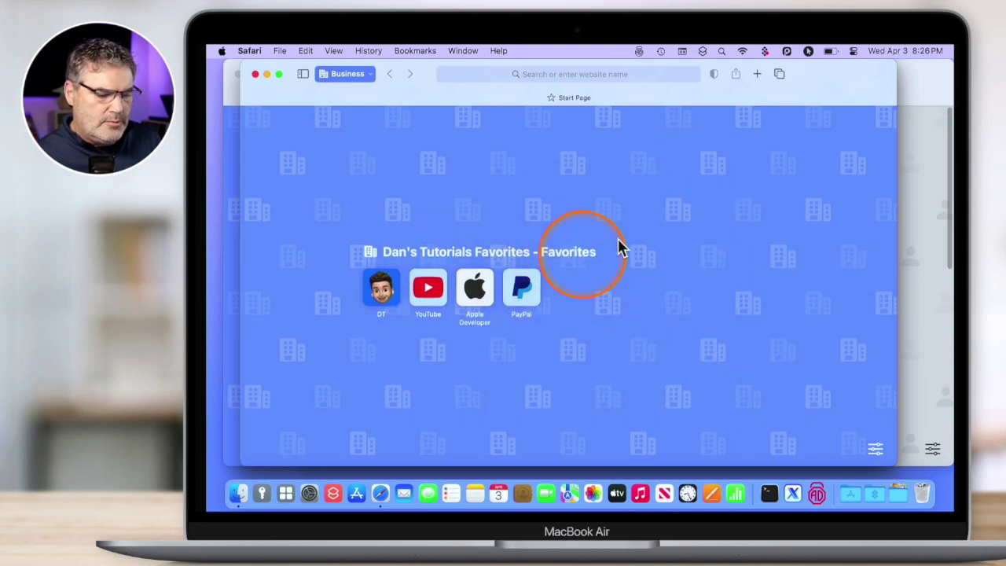
Compare the Personal and Business start pages, ending on the Personal window
left_click(926, 157)
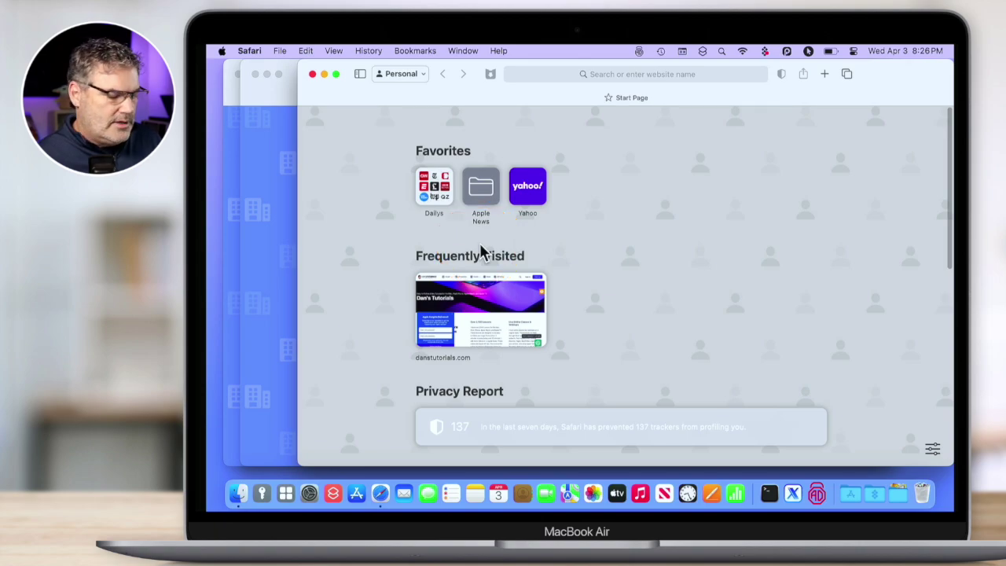
left_click(260, 217)
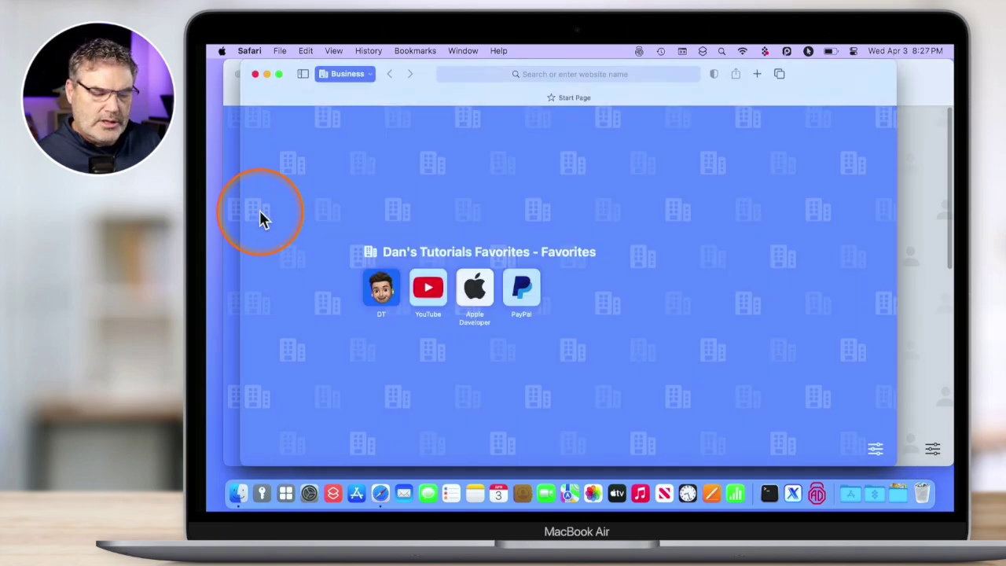
left_click(908, 228)
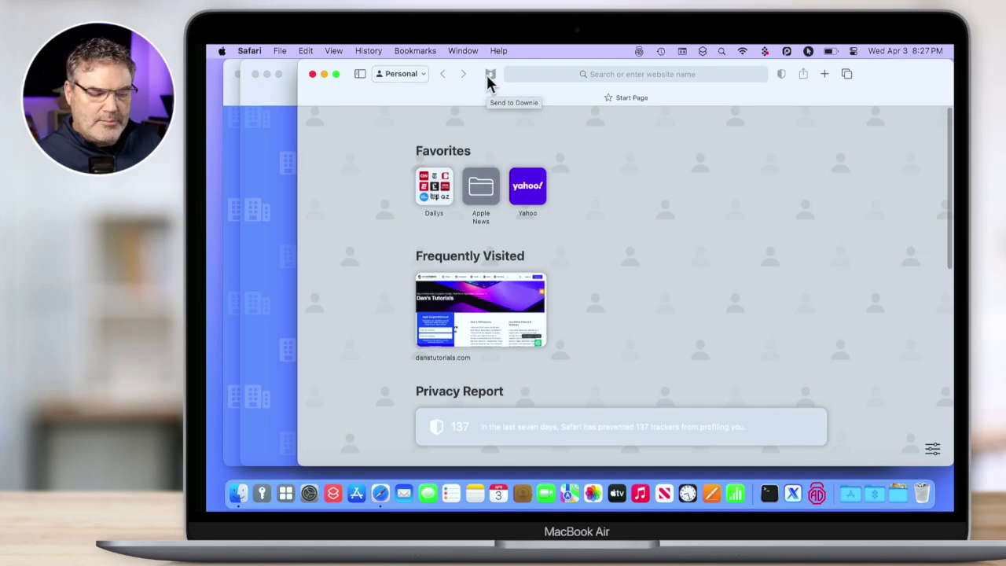
Open the profile settings and look through the list of extensions available to the Business profile
left_click(252, 50)
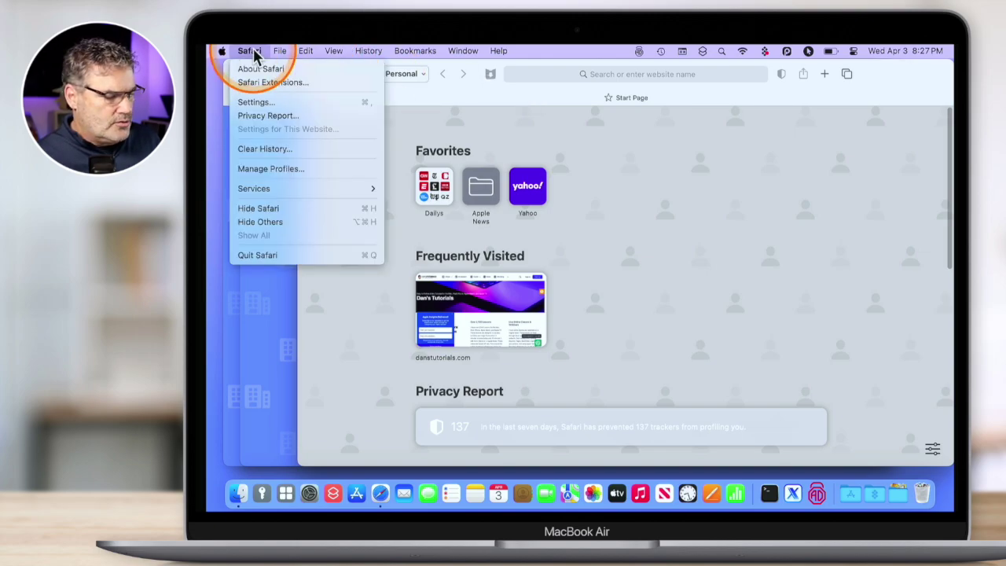
left_click(249, 104)
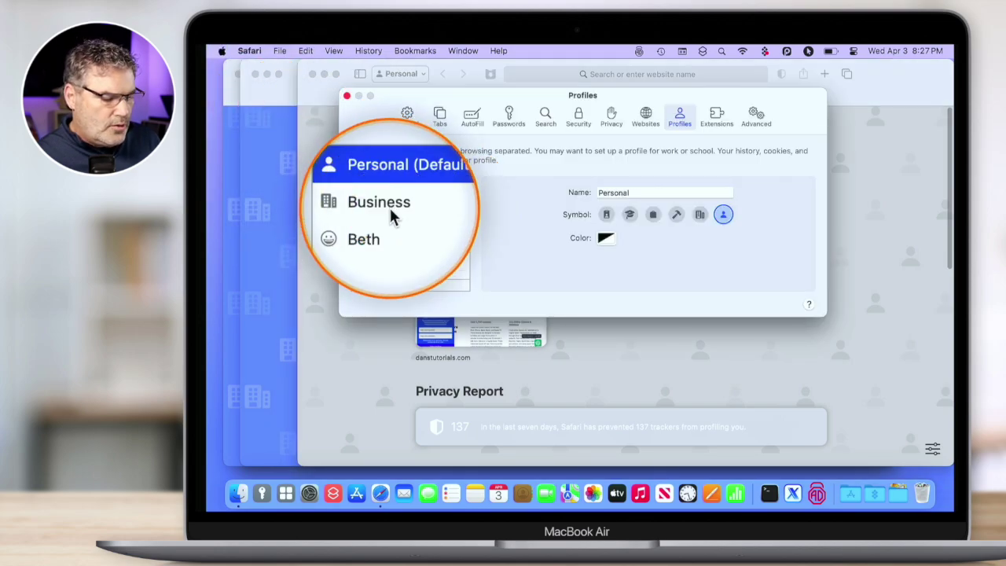
left_click(389, 206)
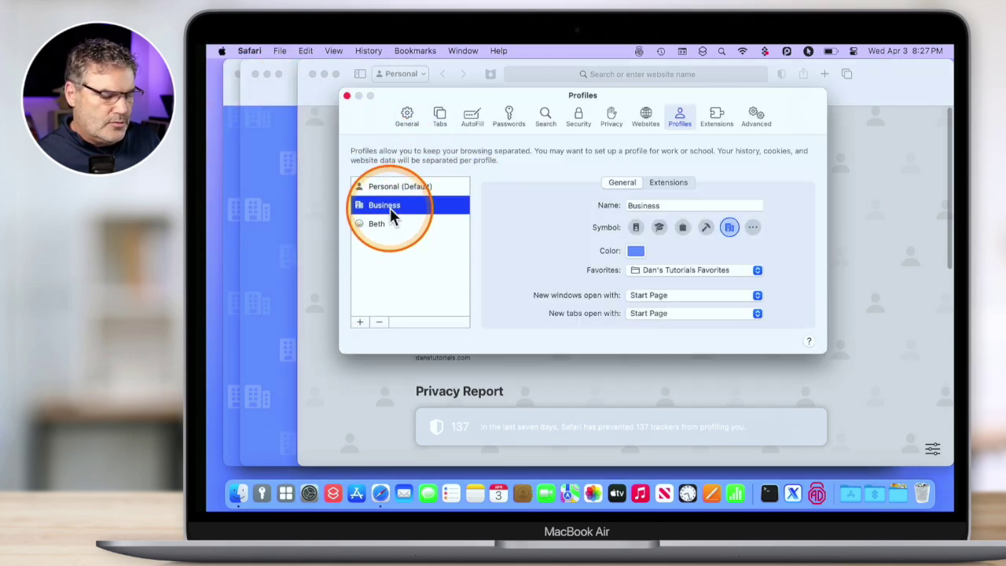
left_click(661, 181)
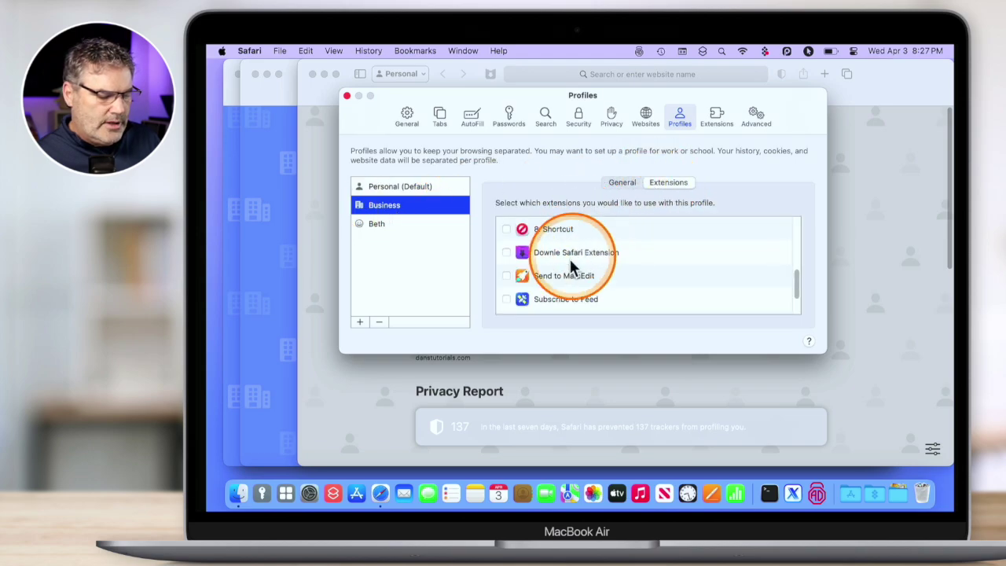
scroll(567, 265, "down", 2)
scroll(568, 265, "up", 5)
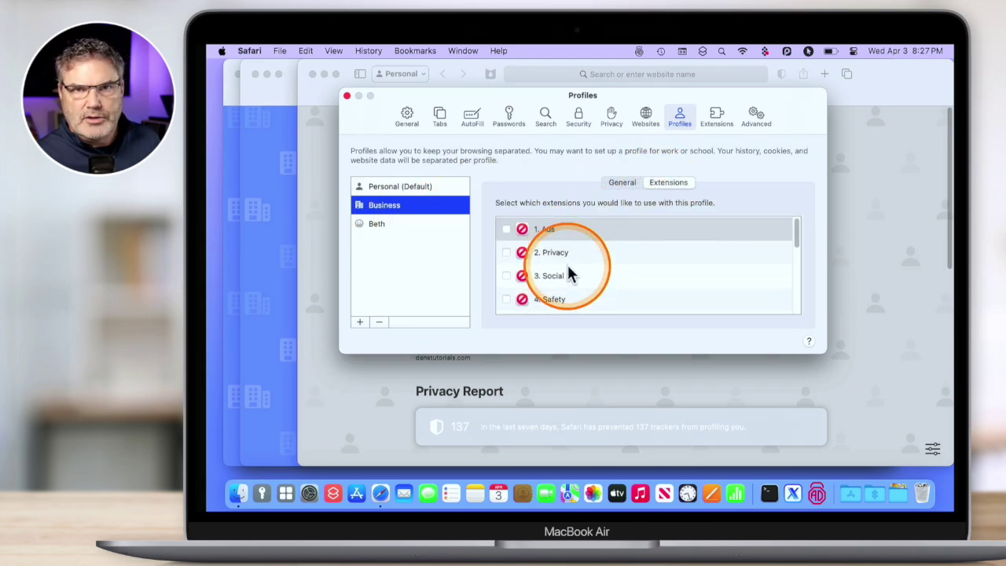
Select the Personal profile and turn on the Send to MarsEdit extension in the general extension settings
left_click(385, 186)
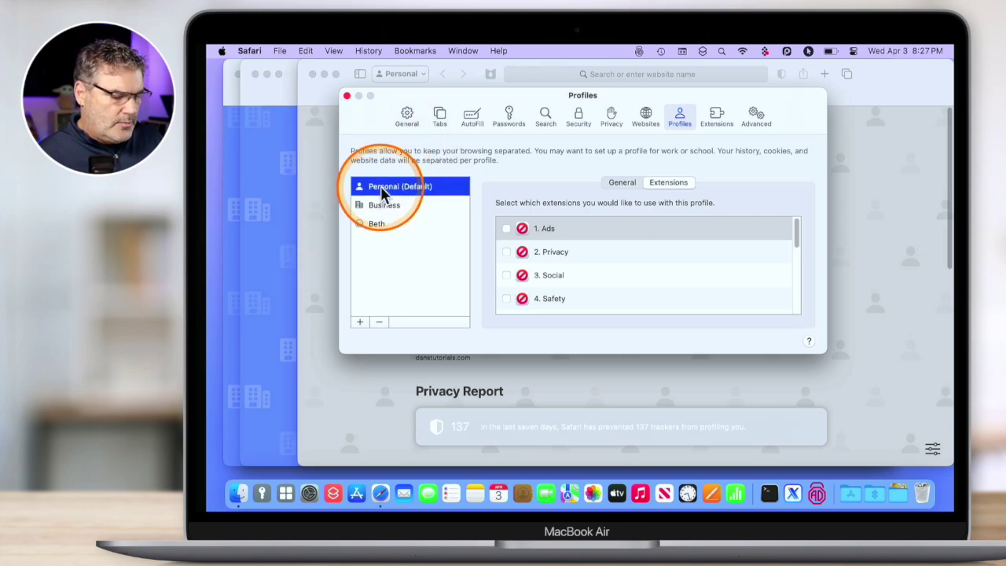
left_click(715, 116)
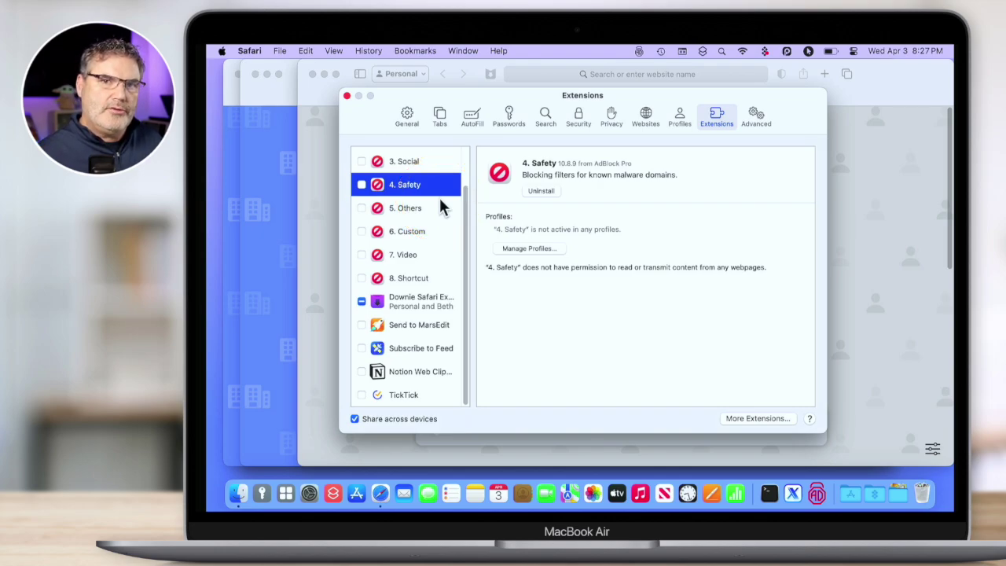
left_click(360, 325)
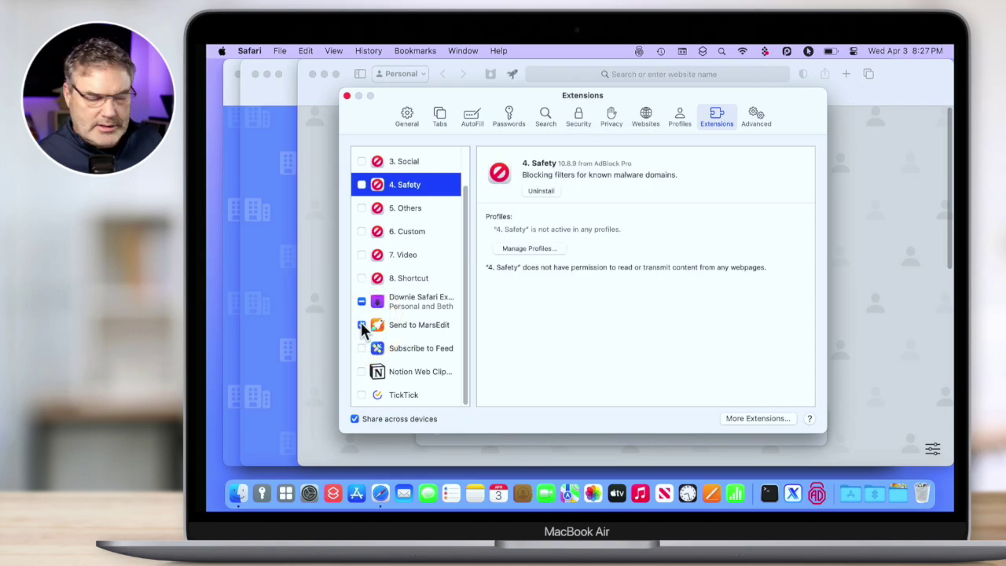
Return to the profile settings and check the Business profile's extension list down to Send to MarsEdit
left_click(679, 116)
left_click(381, 204)
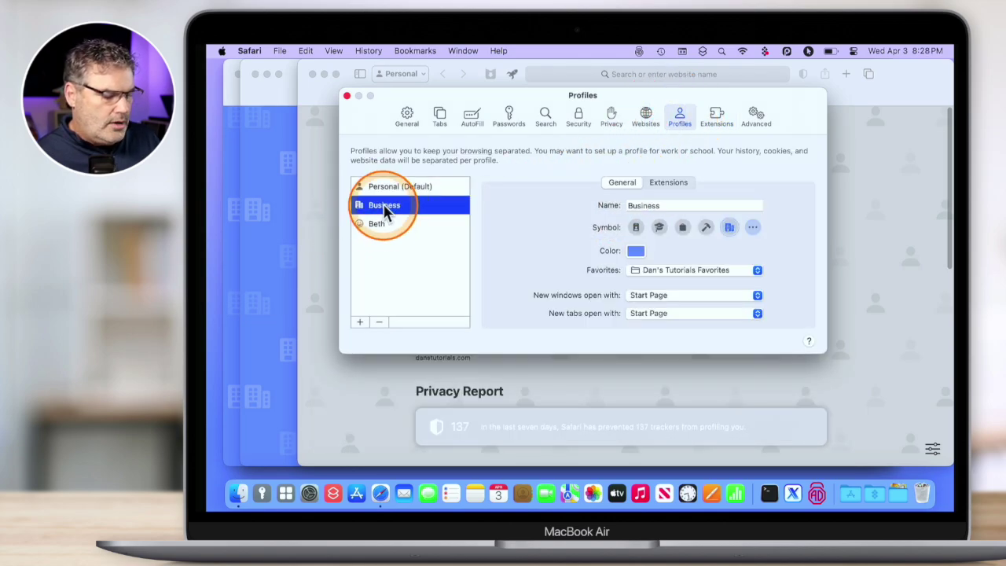
left_click(657, 179)
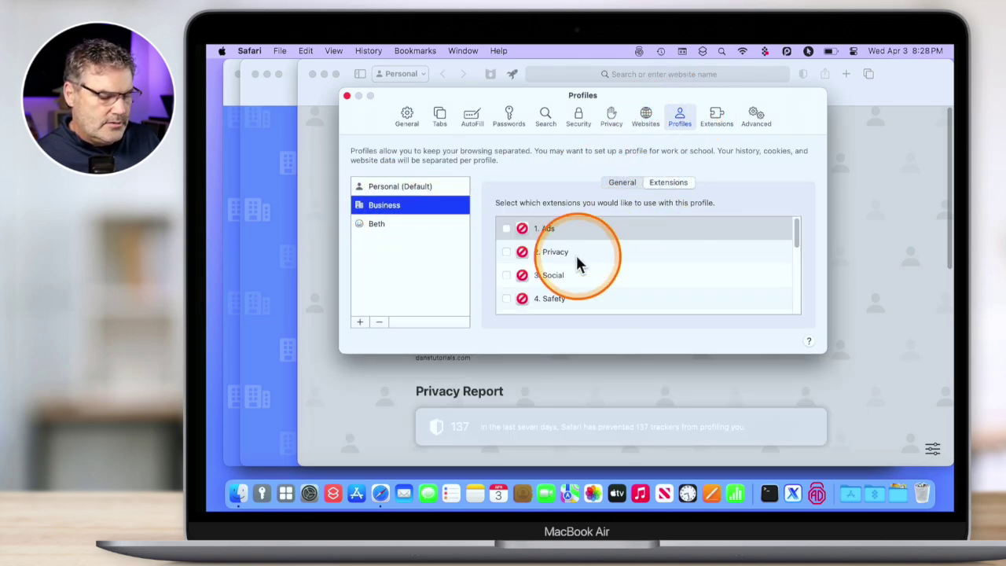
scroll(575, 253, "down", 5)
scroll(576, 254, "down", 2)
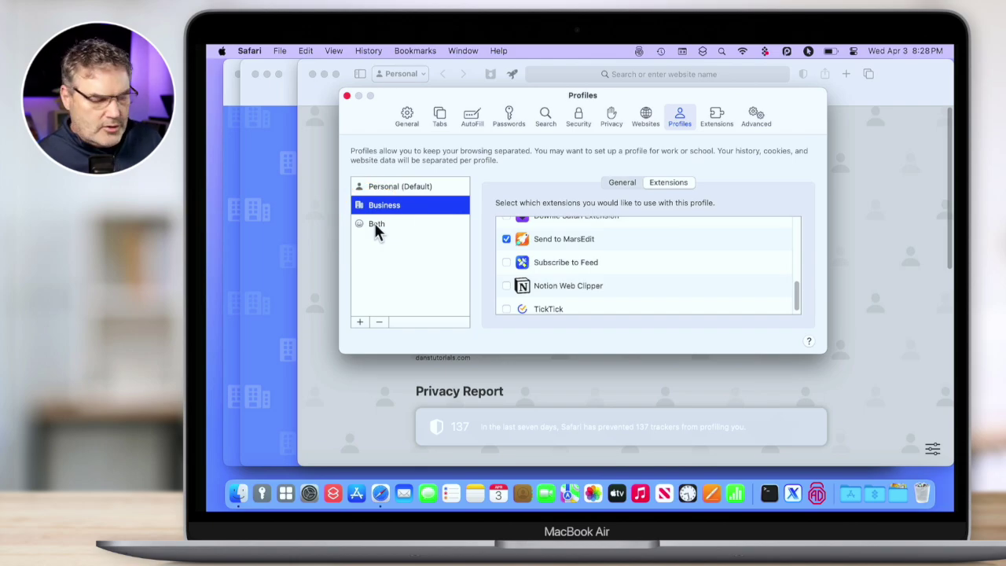
Compare the settings available for the Personal, Business and red smiley profiles, and close the settings window
left_click(385, 188)
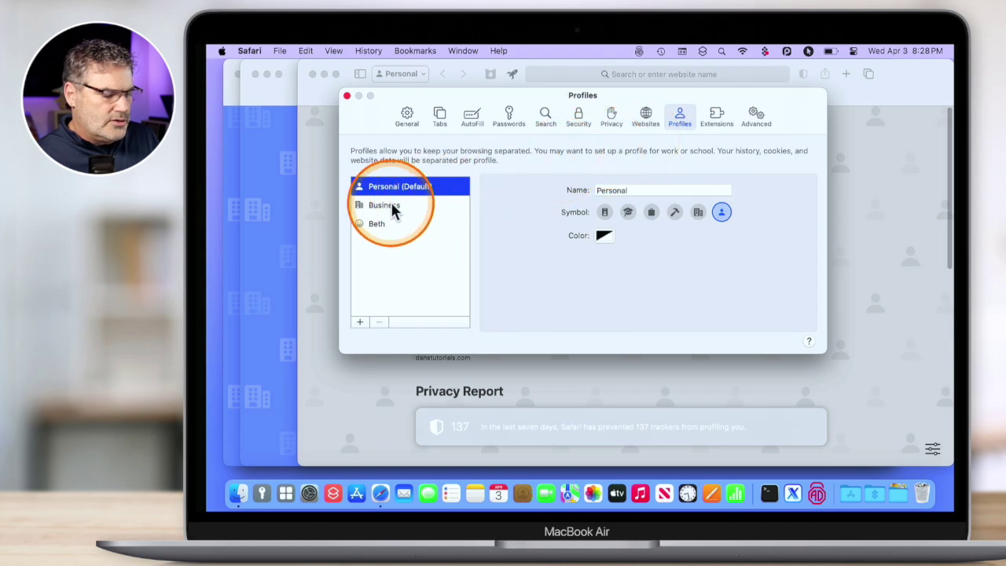
left_click(375, 205)
left_click(380, 224)
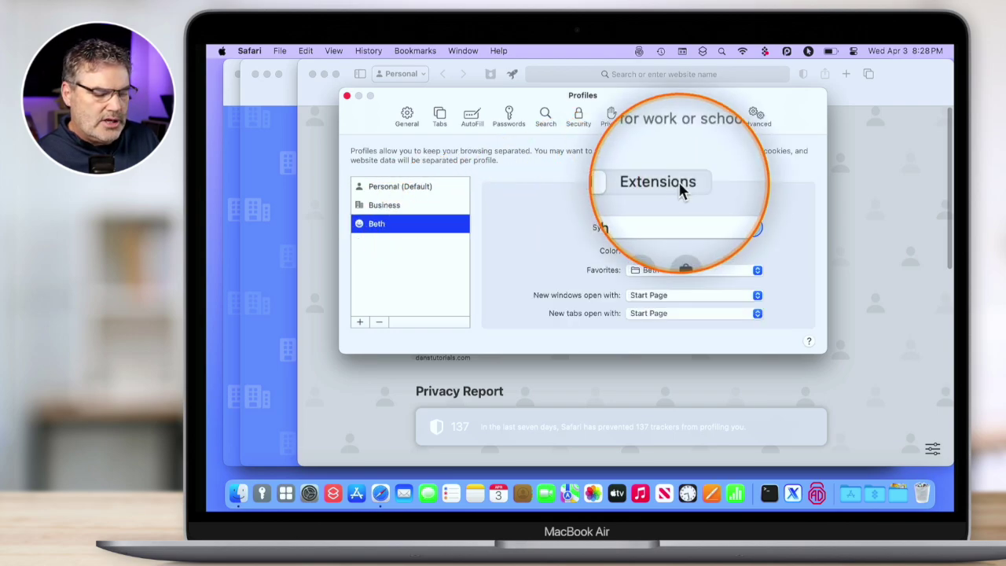
left_click(409, 205)
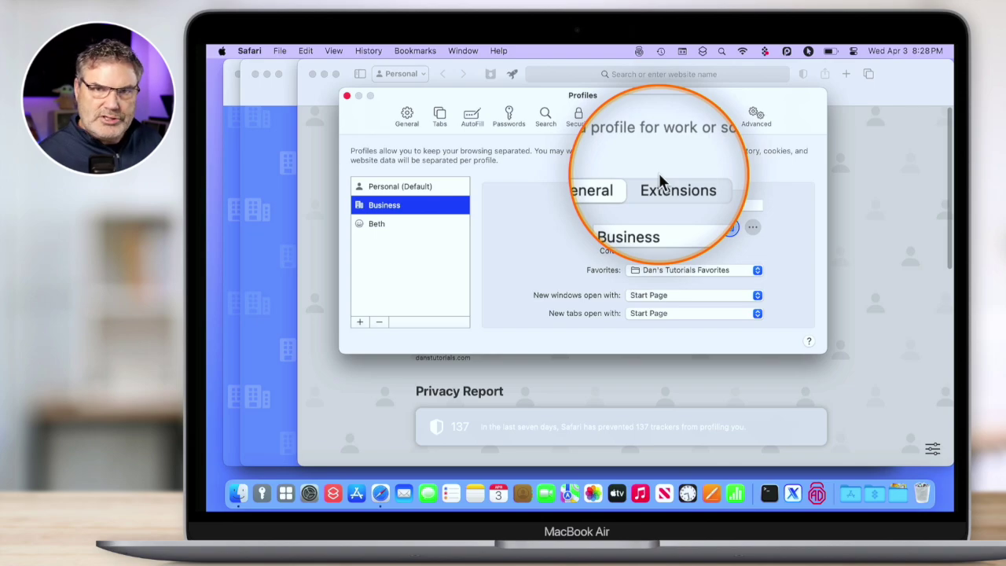
left_click(387, 189)
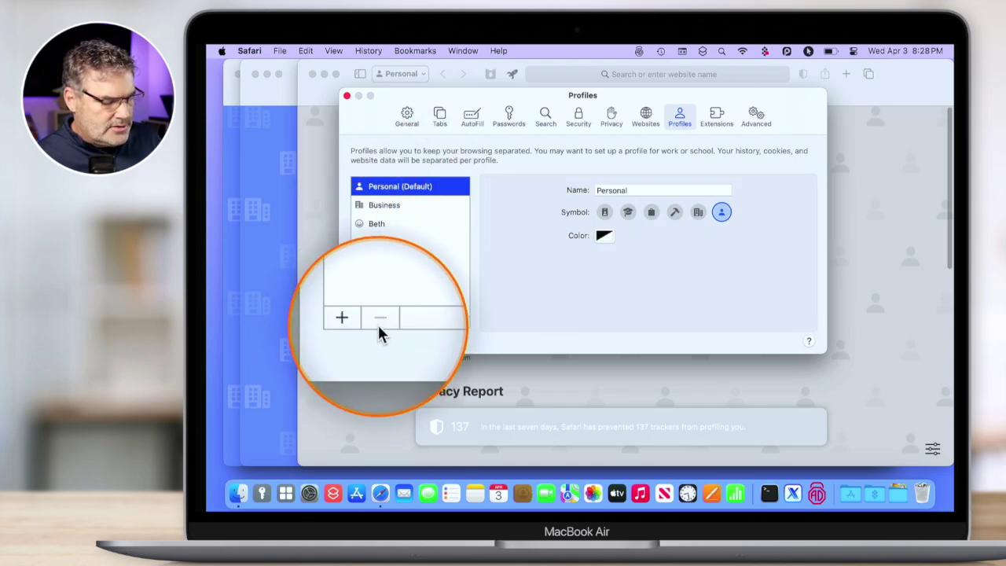
left_click(347, 96)
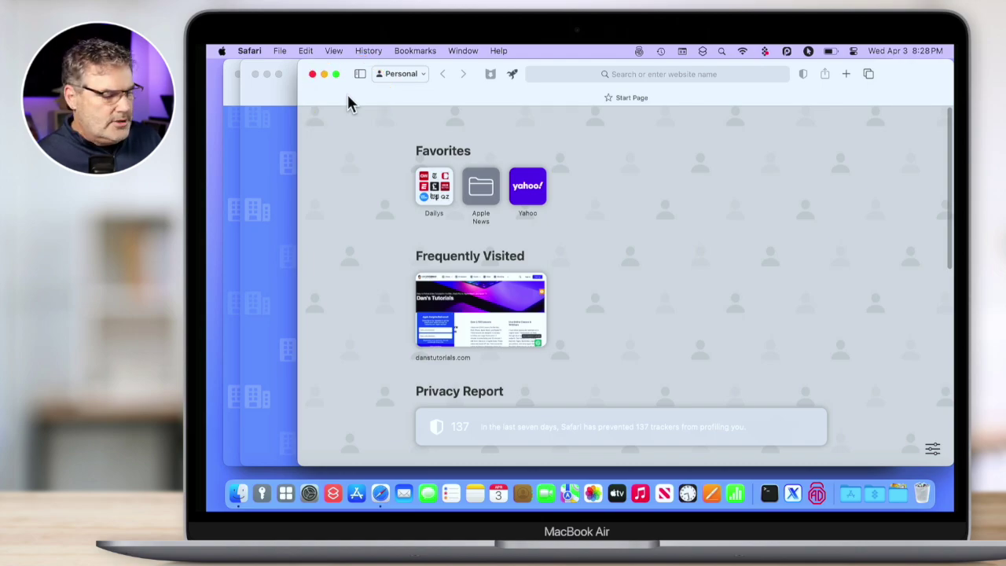
Start clearing the browsing history, choose the red smiley profile as its source and open the time range choices
left_click(250, 52)
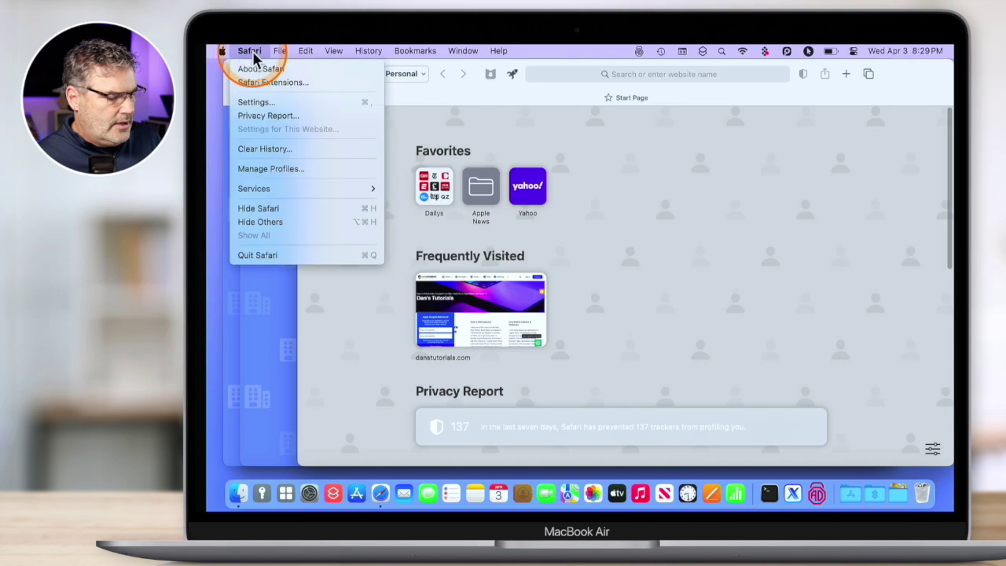
left_click(264, 149)
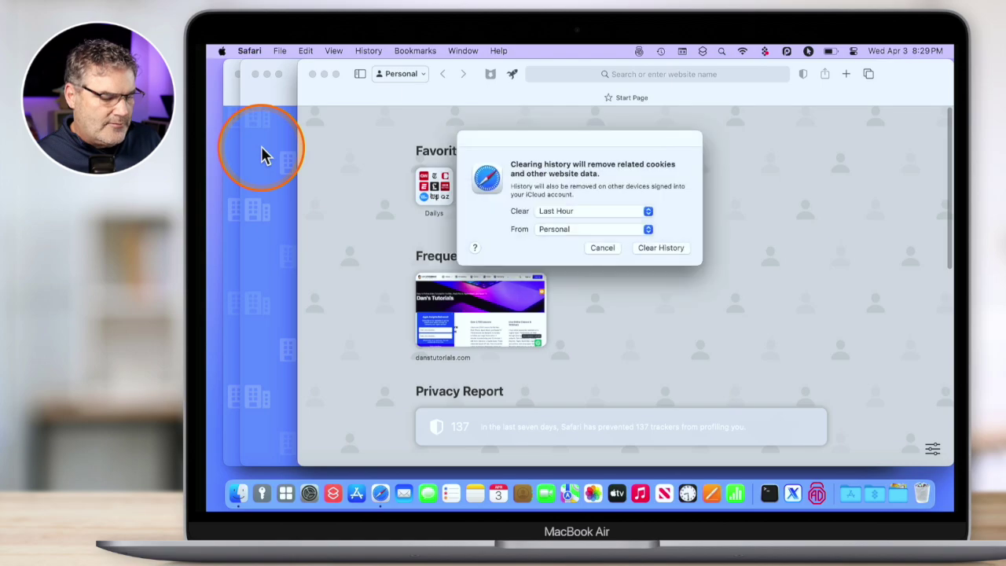
left_click(554, 229)
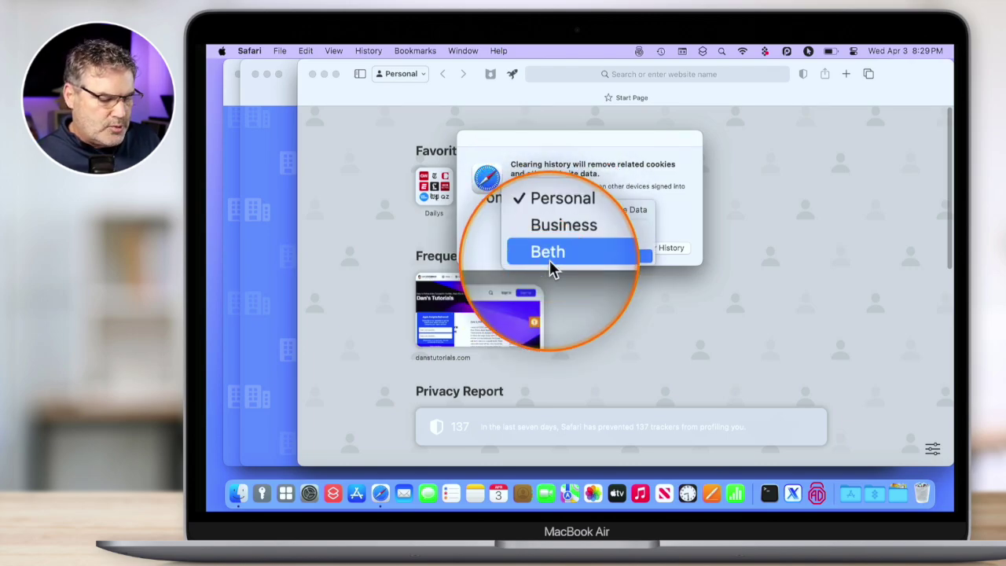
left_click(549, 252)
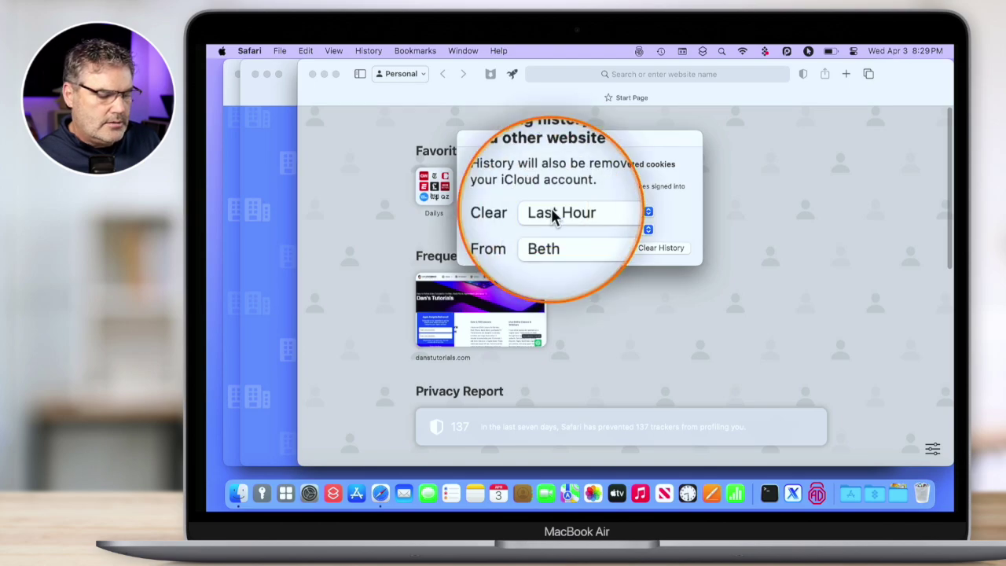
left_click(553, 212)
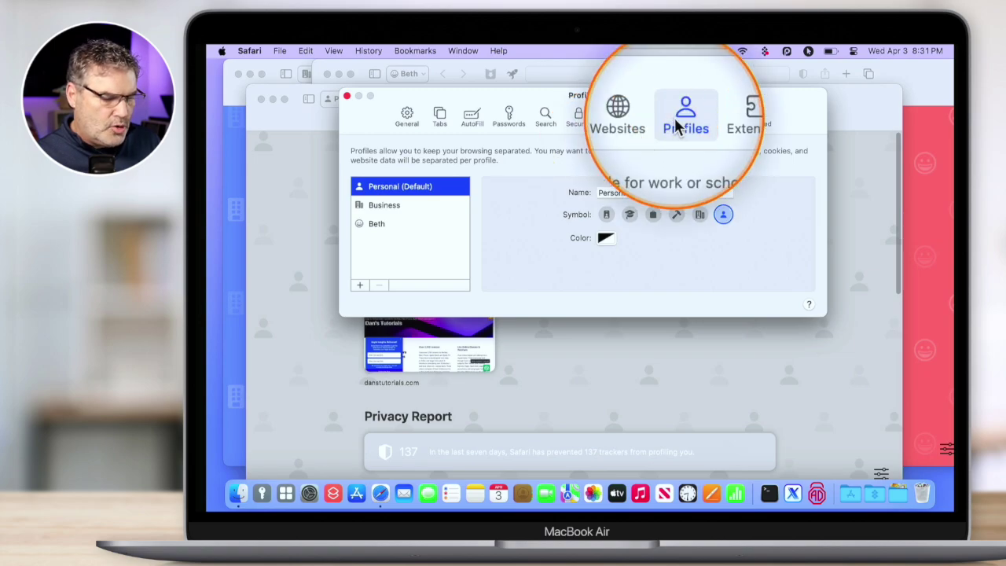
Review the general settings of the Business and red smiley profiles, and close the settings window
left_click(395, 209)
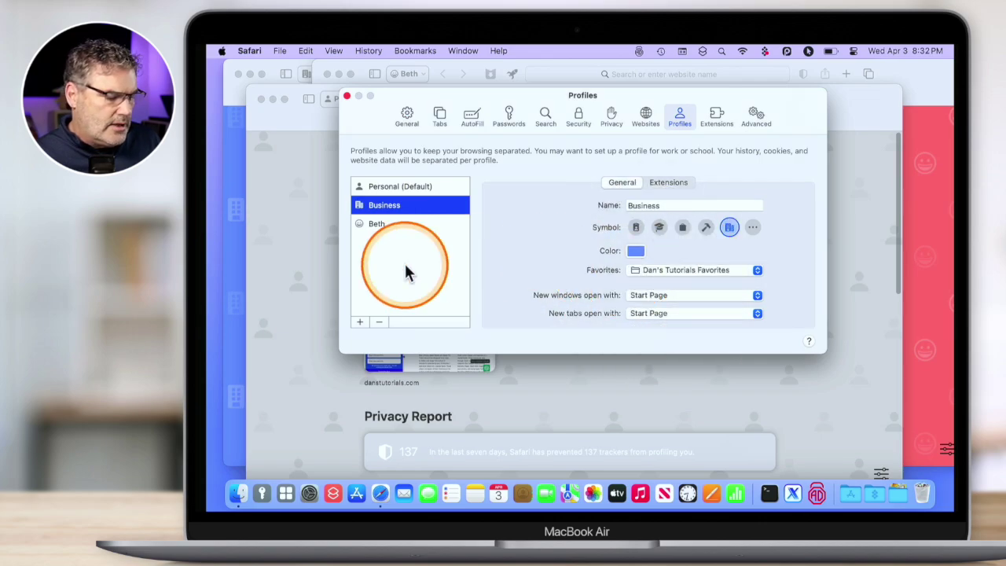
left_click(383, 223)
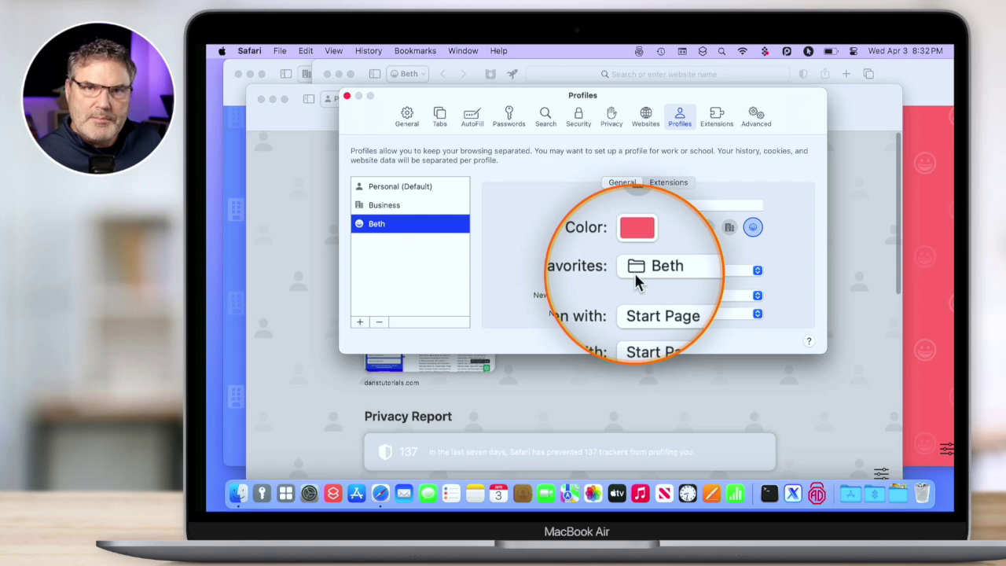
left_click(346, 95)
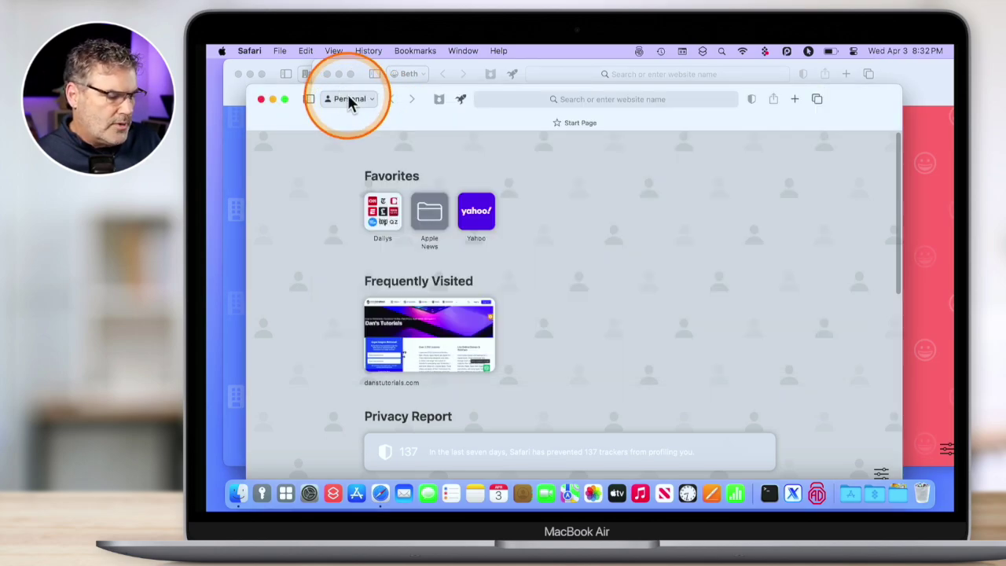
In the Personal window's bookmarks sidebar, move Apple News above Dailys and CNN out of the Dailys folder to the end of Favorites
left_click(308, 100)
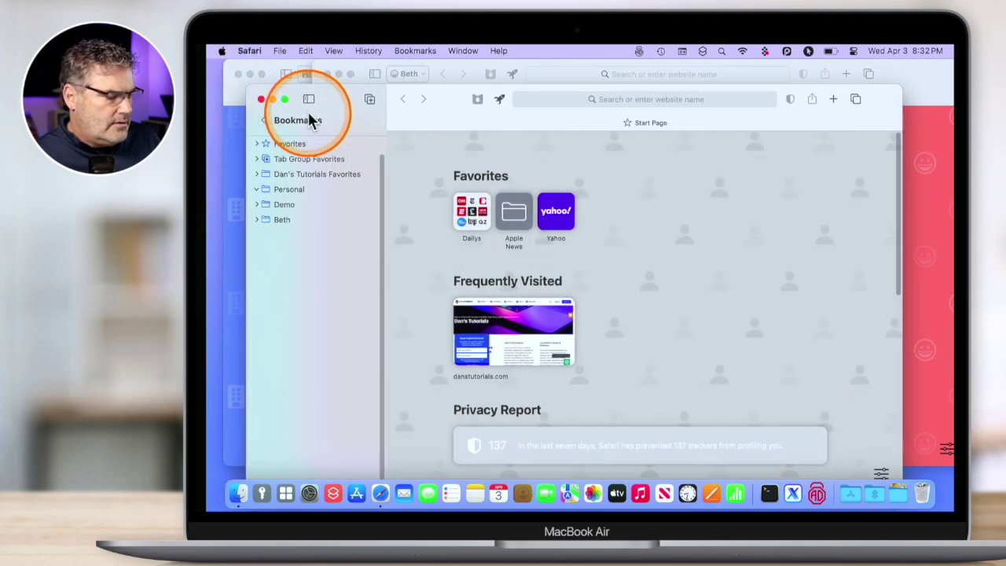
left_click(264, 118)
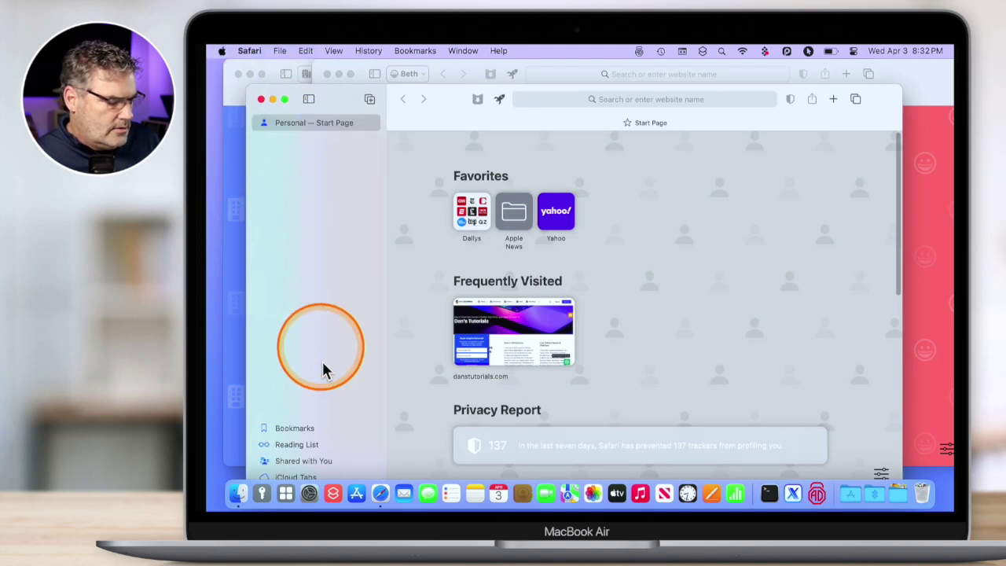
left_click(300, 425)
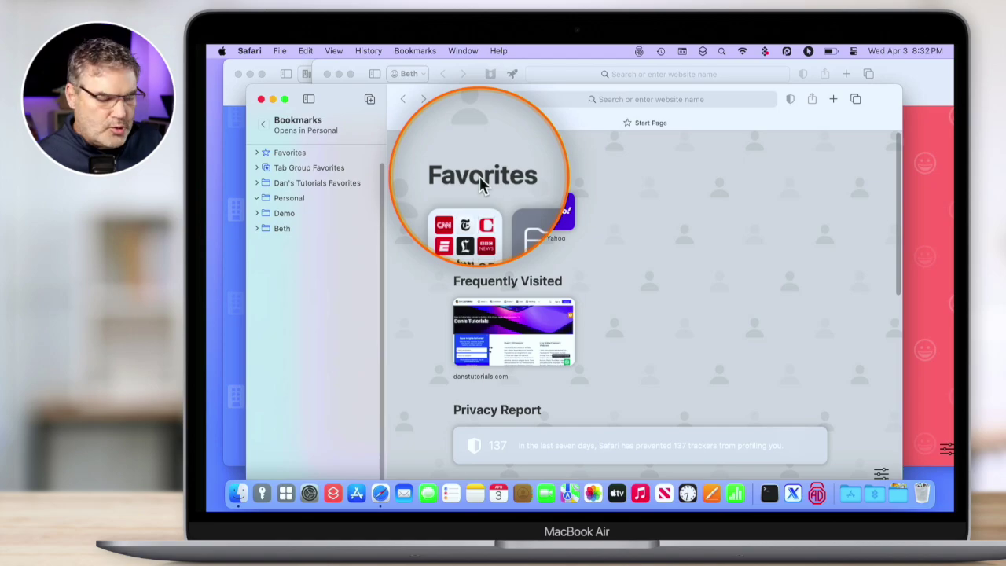
left_click(282, 153)
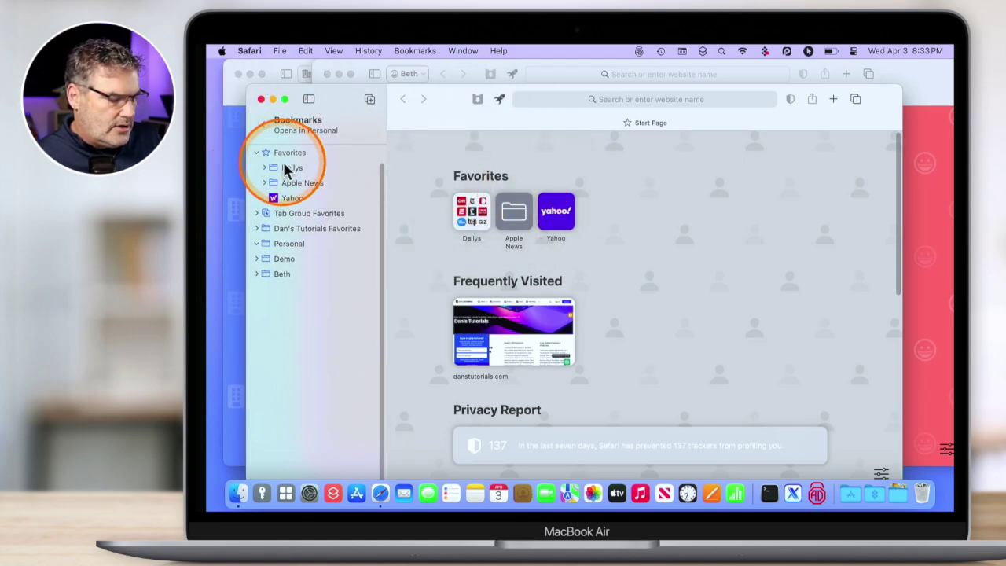
left_click_drag(288, 188, 292, 167)
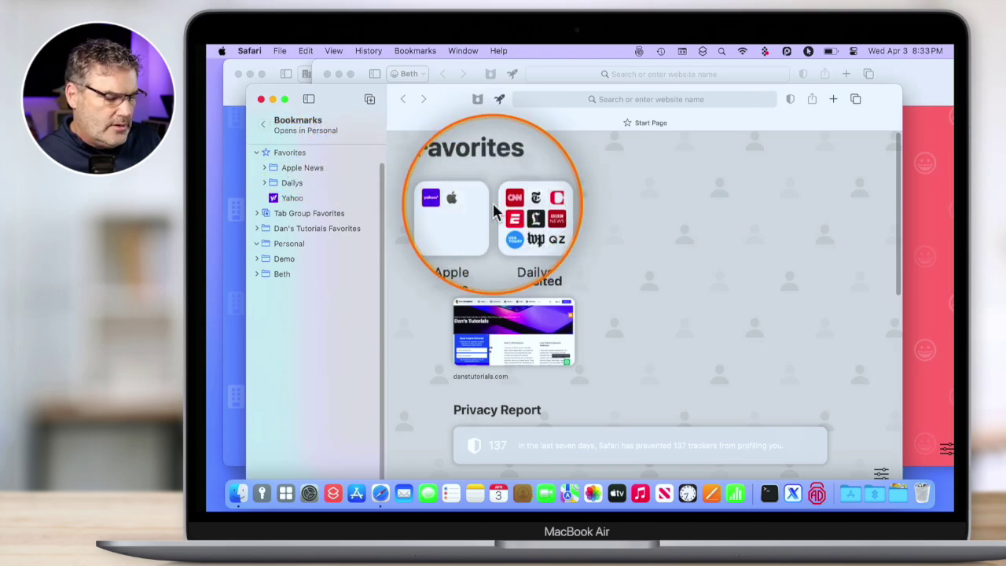
left_click(264, 182)
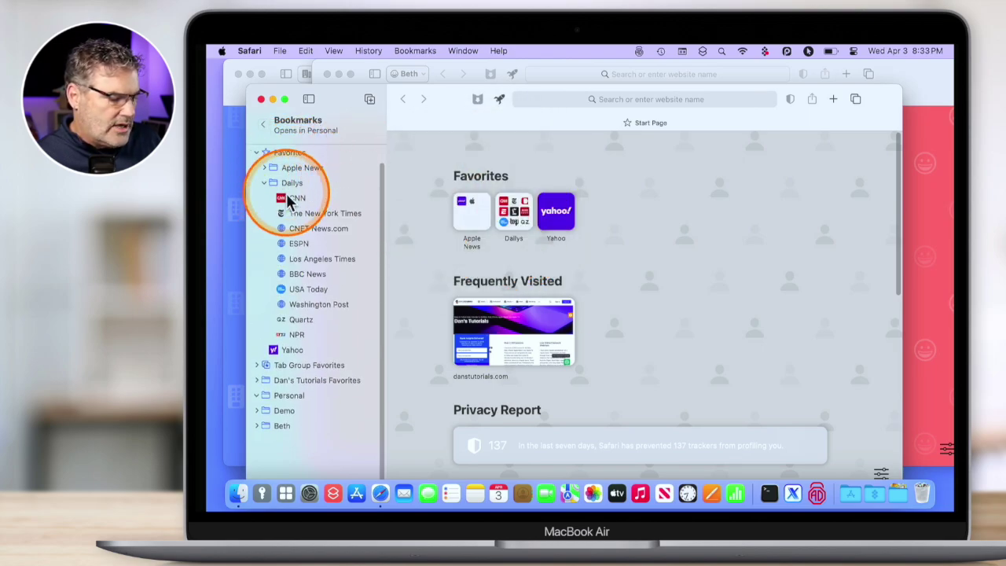
left_click_drag(289, 200, 279, 352)
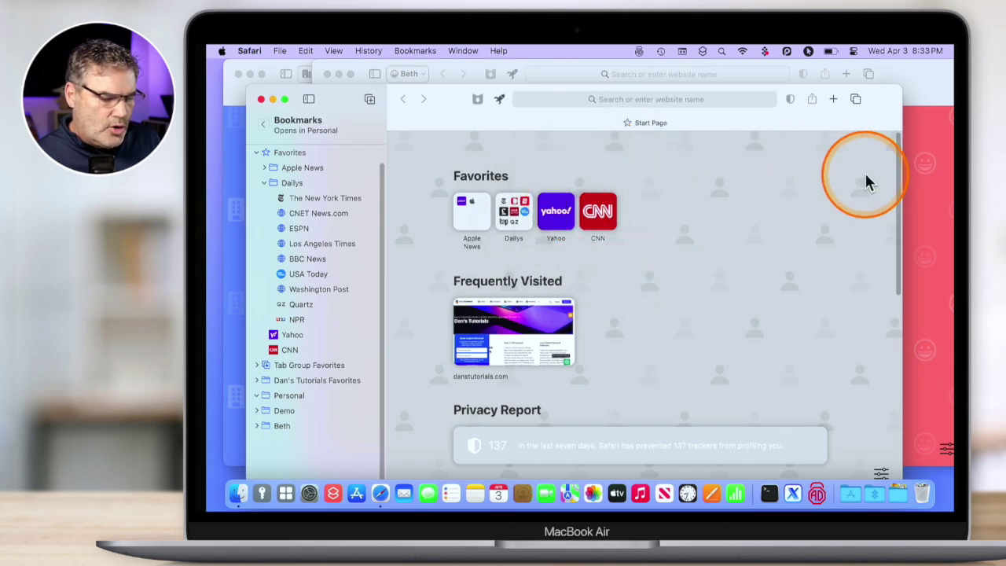
In the Business window's bookmarks sidebar, move PayPal to the top of the Dan's Tutorials Favorites folder
left_click(235, 174)
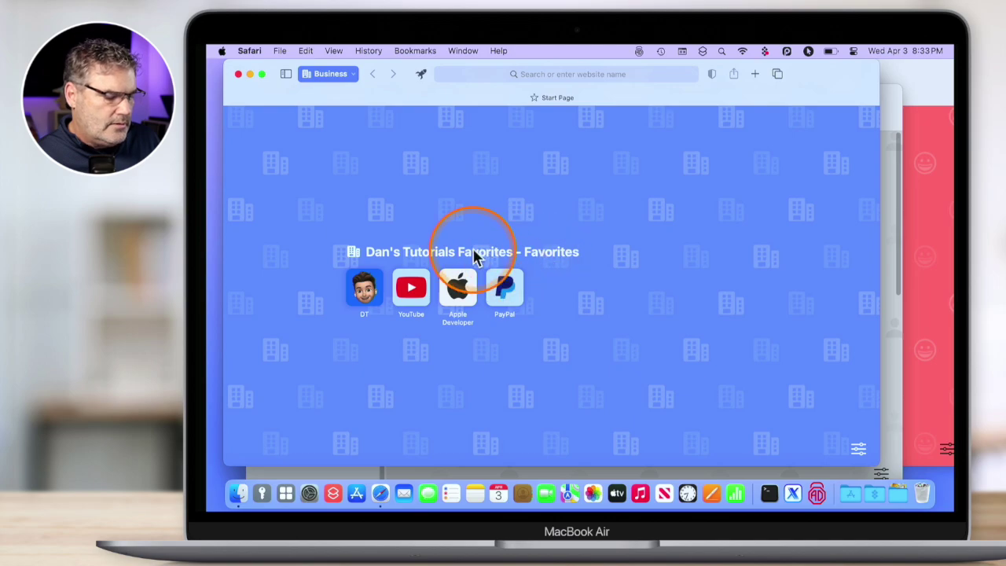
left_click(284, 73)
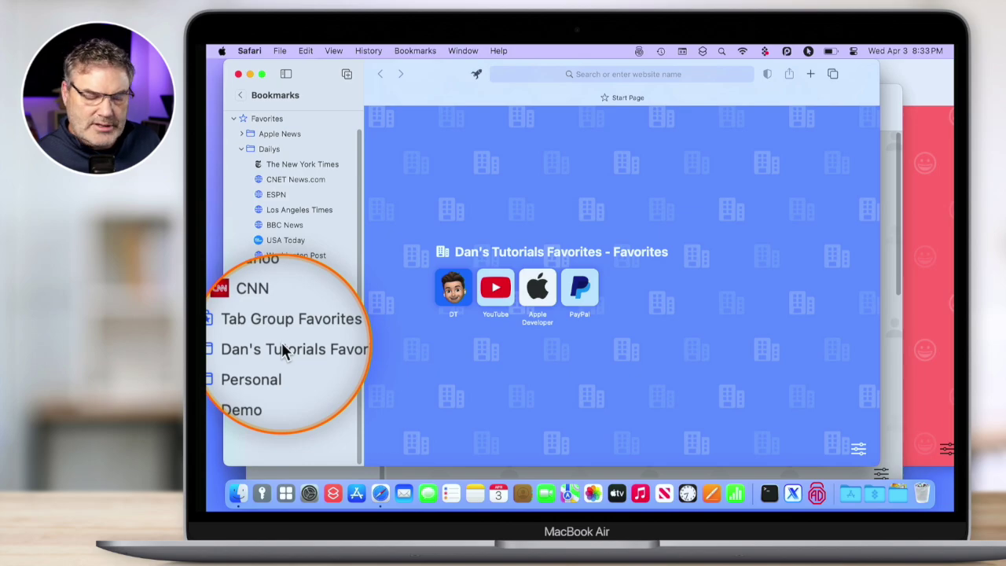
left_click(233, 346)
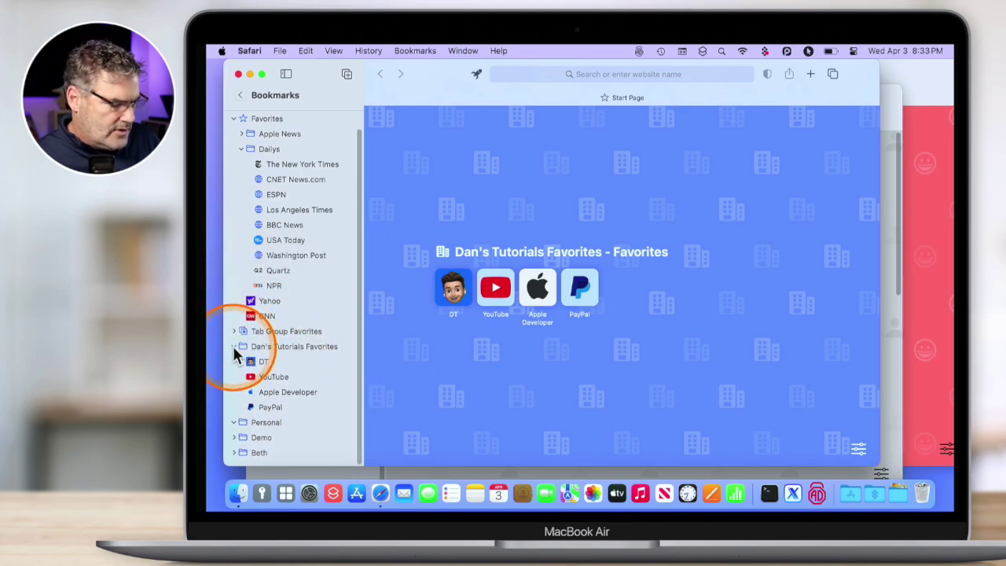
left_click_drag(266, 406, 261, 358)
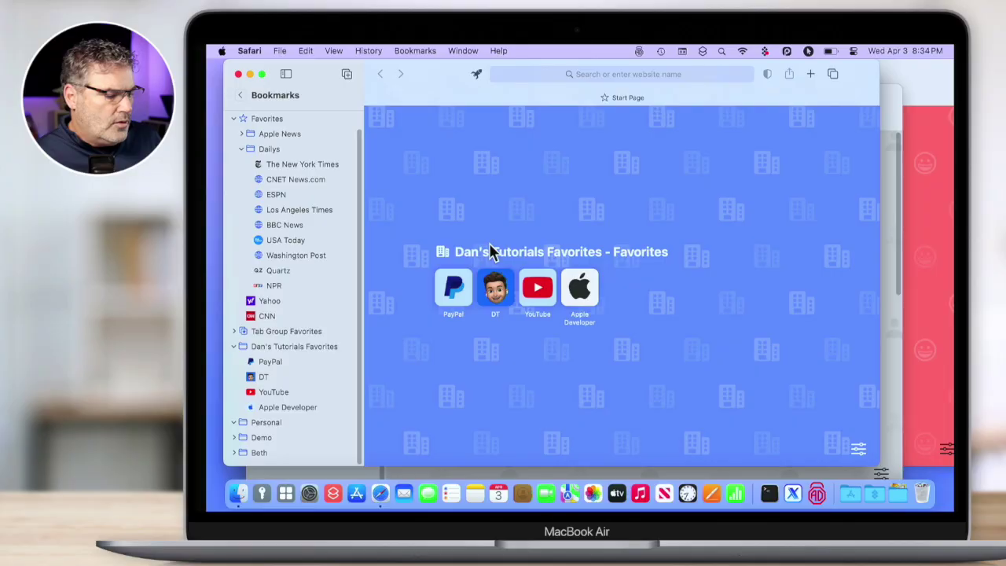
left_click(493, 239)
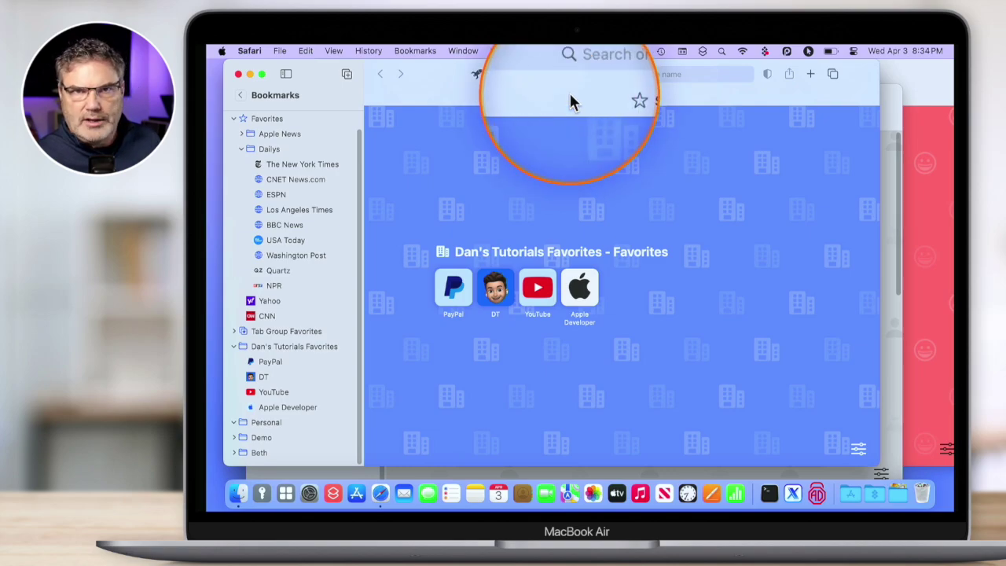
Hide the sidebar and show the favorites bar in the Business window
left_click(285, 74)
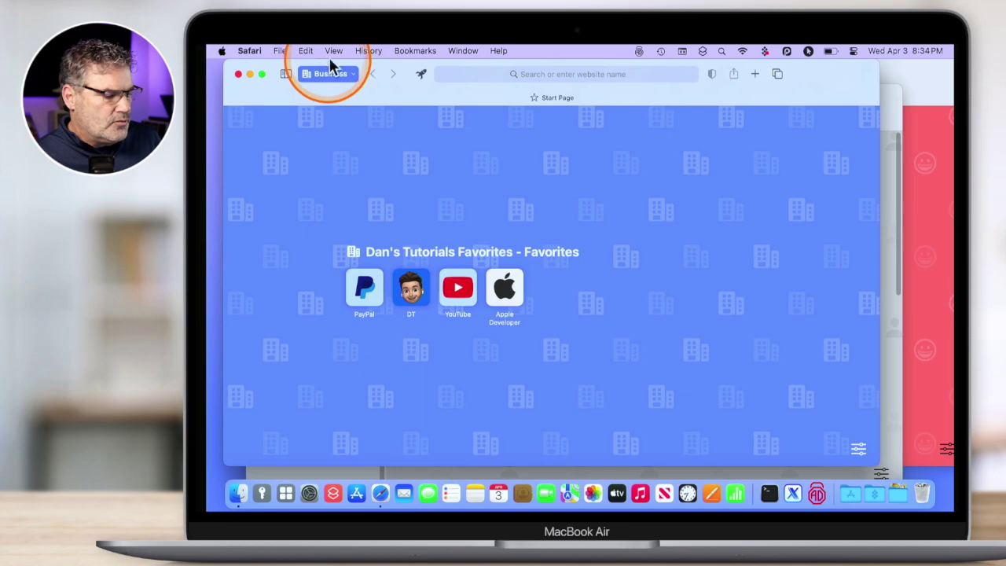
left_click(334, 50)
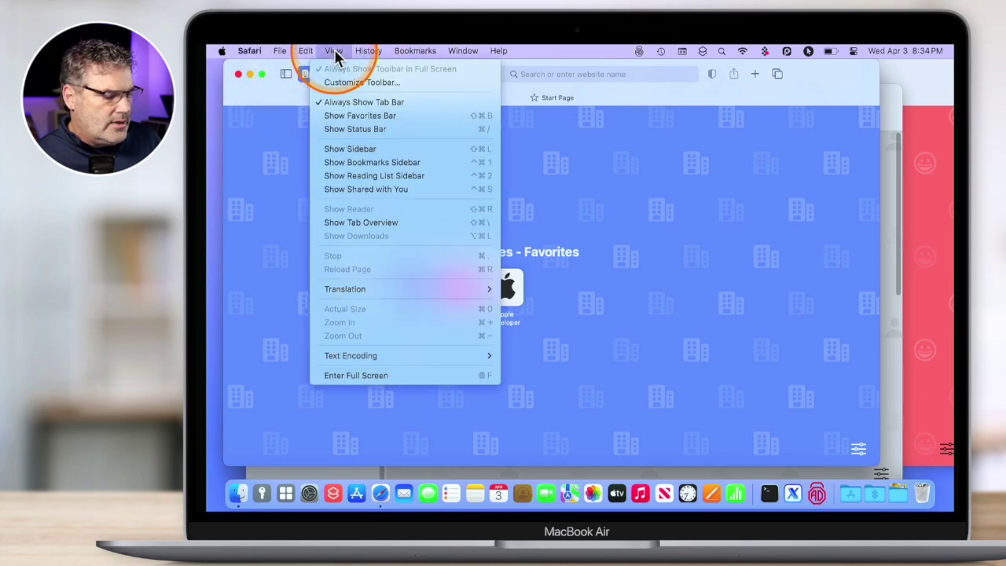
left_click(352, 116)
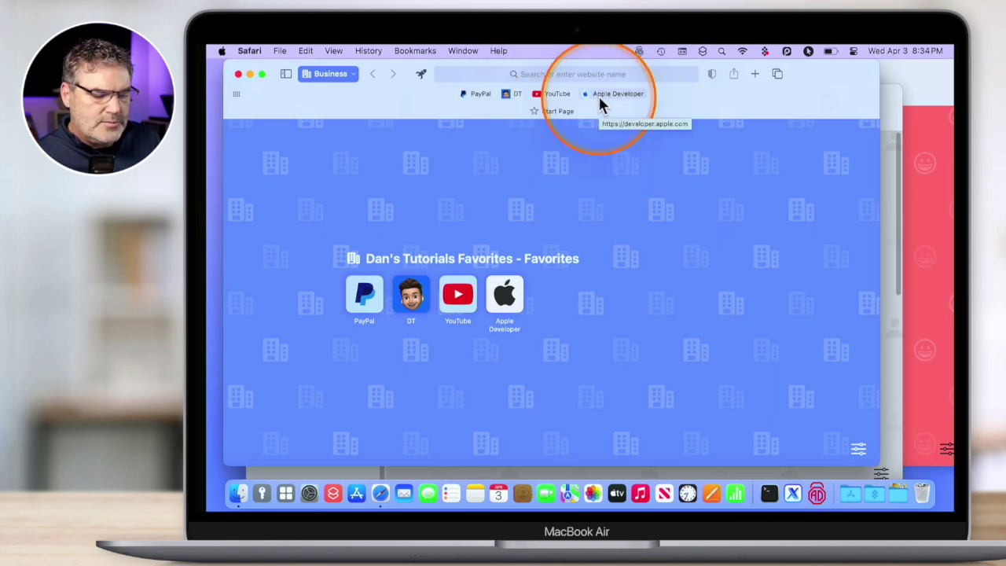
Hide the Personal window's sidebar and close that window, and switch a new Business window to the Personal profile
left_click(888, 104)
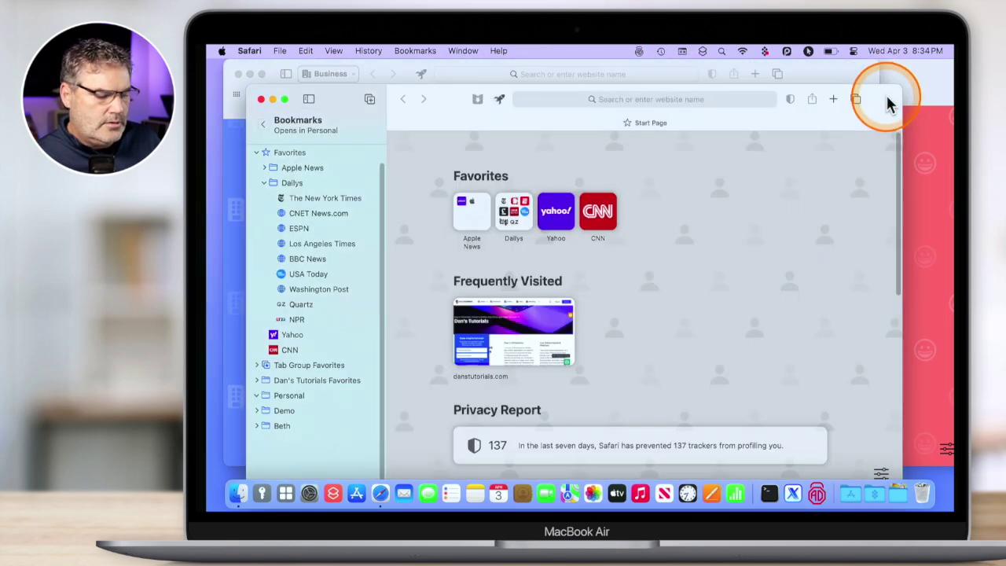
left_click(308, 99)
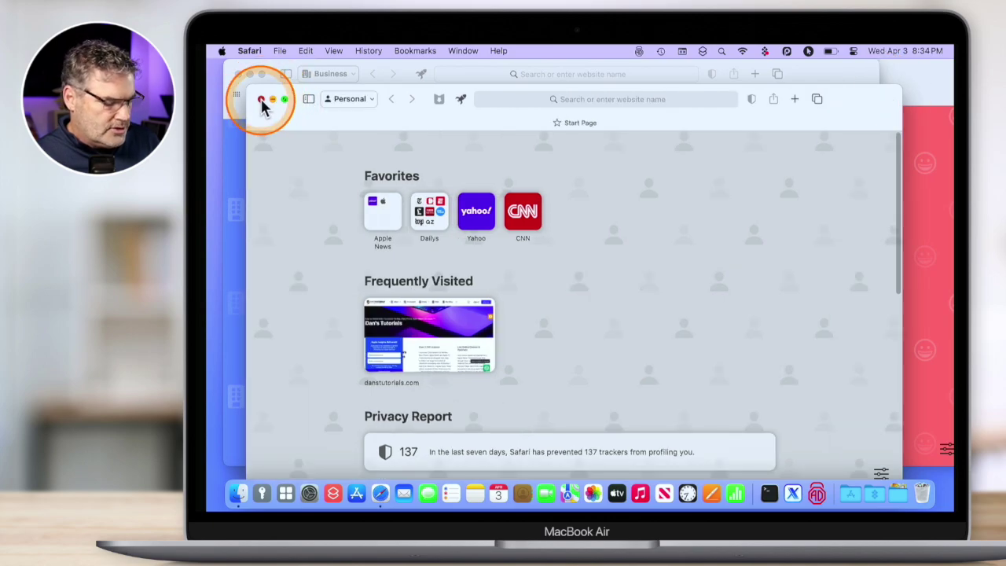
left_click(261, 99)
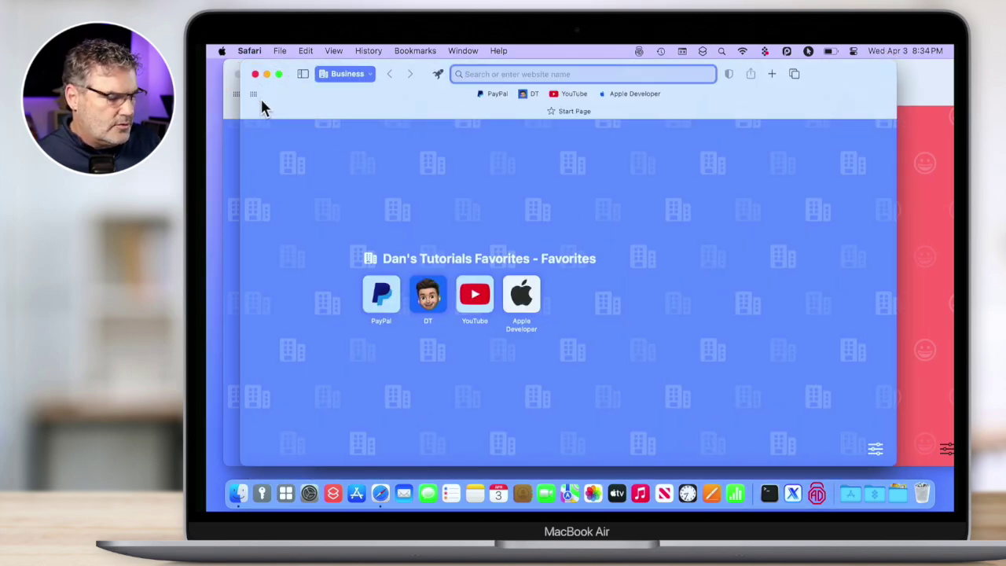
left_click(331, 72)
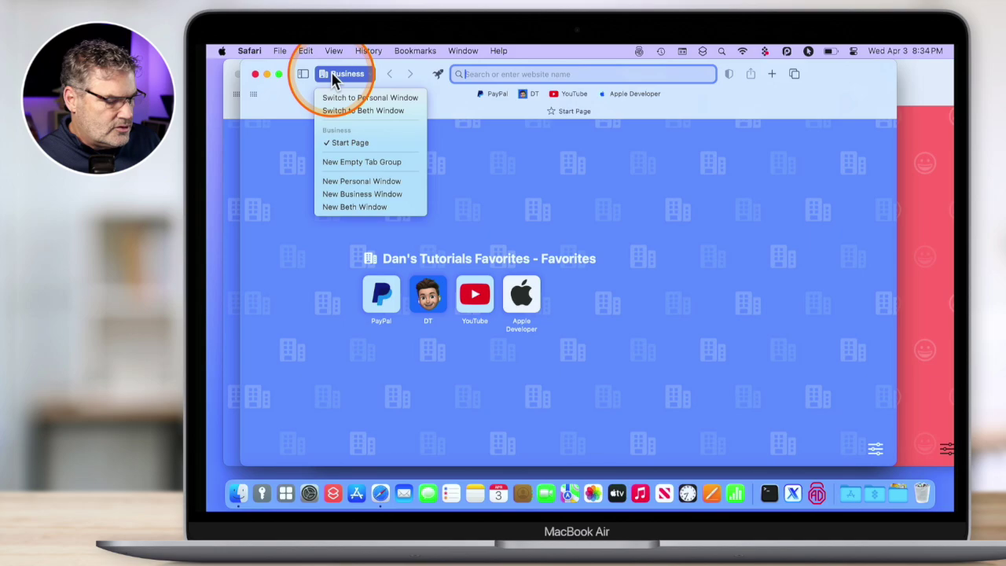
left_click(367, 100)
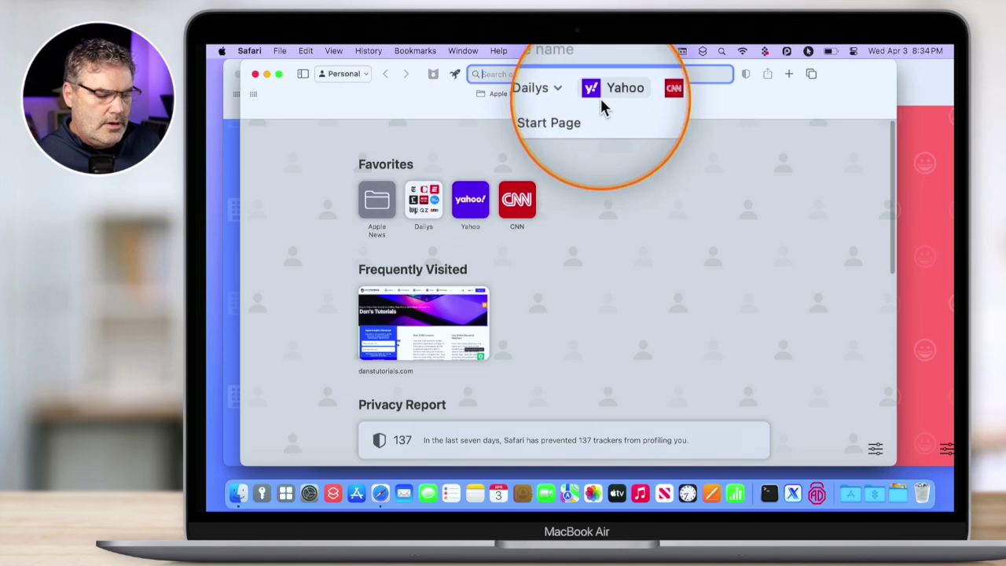
Close the red smiley profile's window and switch a new Personal window to the red smiley profile
left_click(925, 160)
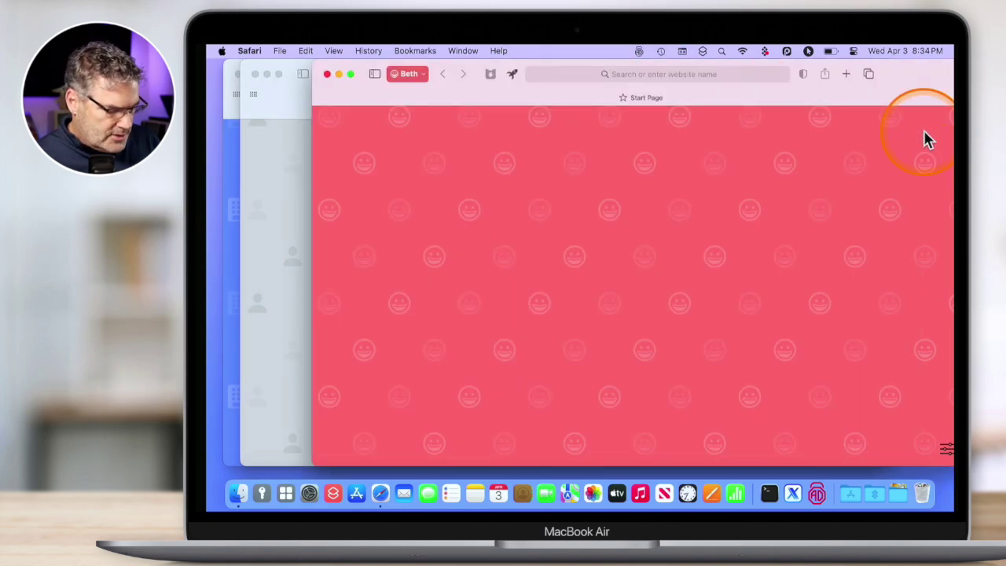
key("super+w")
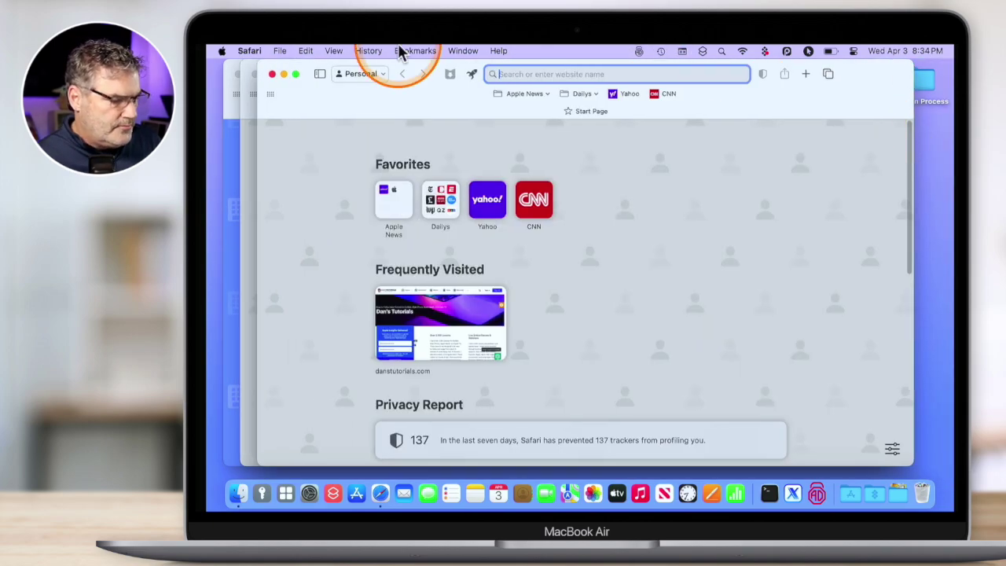
left_click(367, 77)
left_click(379, 105)
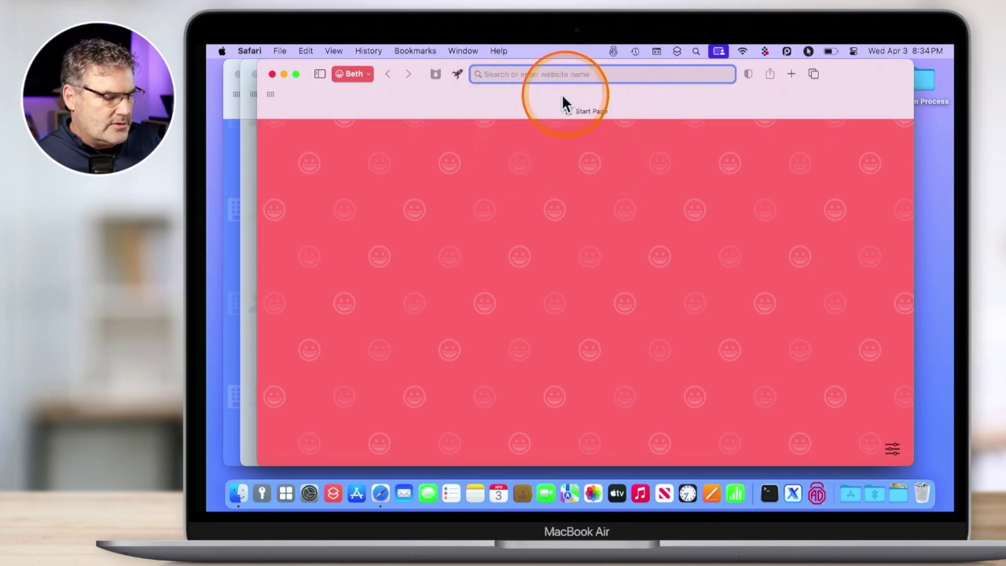
Check the favorites bar view option without changing it, and load danstutorials.com in the red smiley profile's window
left_click(333, 51)
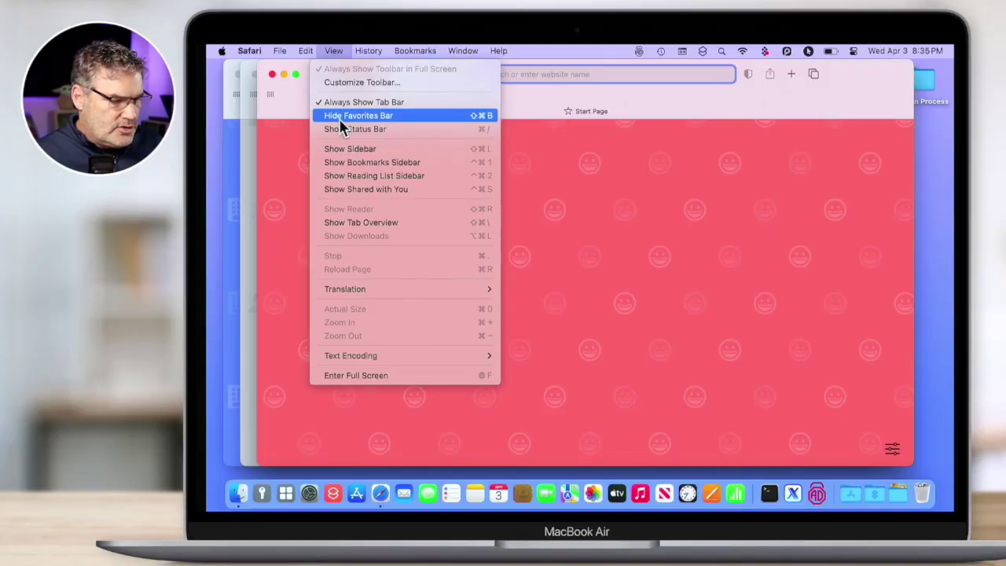
left_click(591, 72)
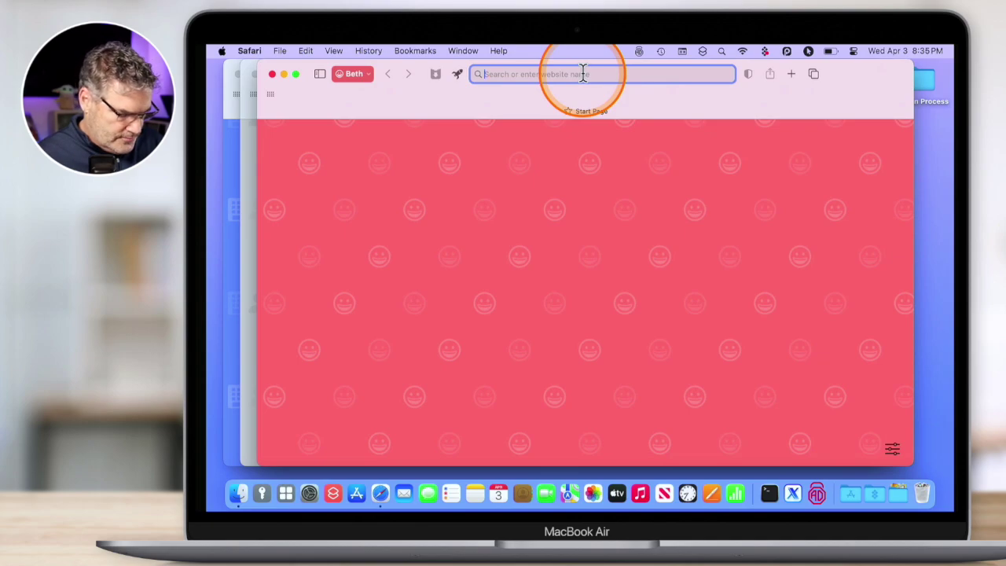
type("danstutorials.com")
key("Return")
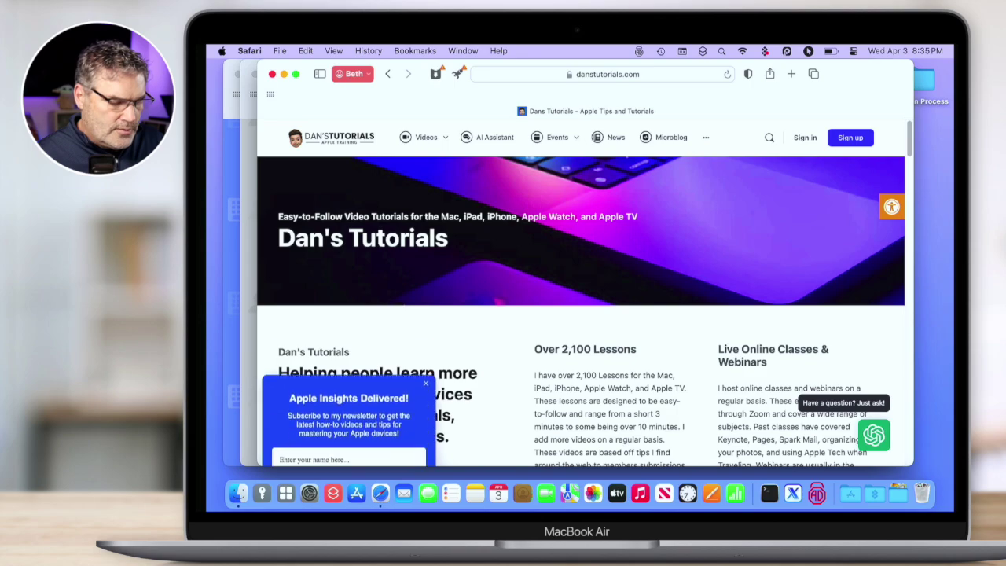
In the website settings, set links from danstutorials.com to always open with the Business profile, and close the settings window
key("super+comma")
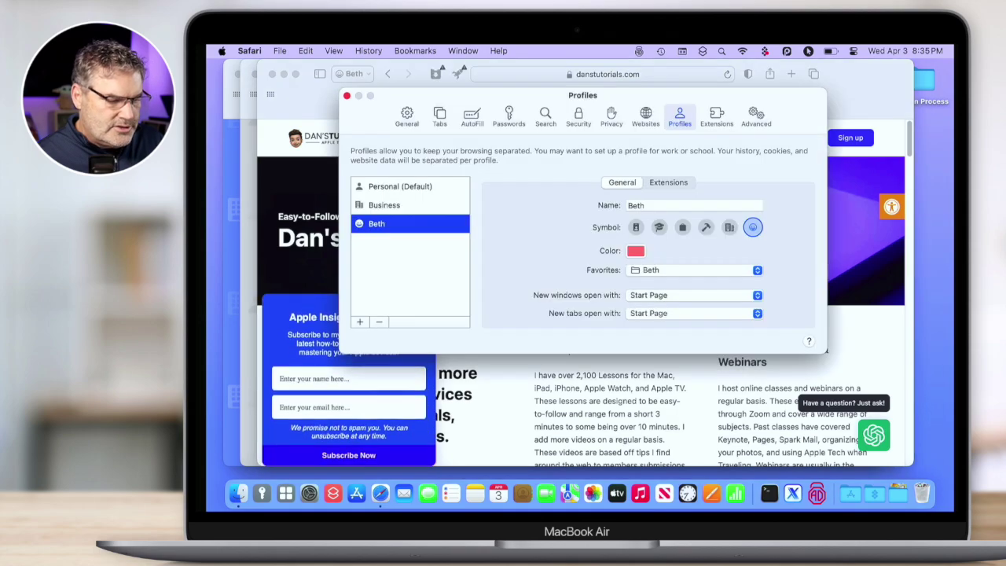
left_click(645, 119)
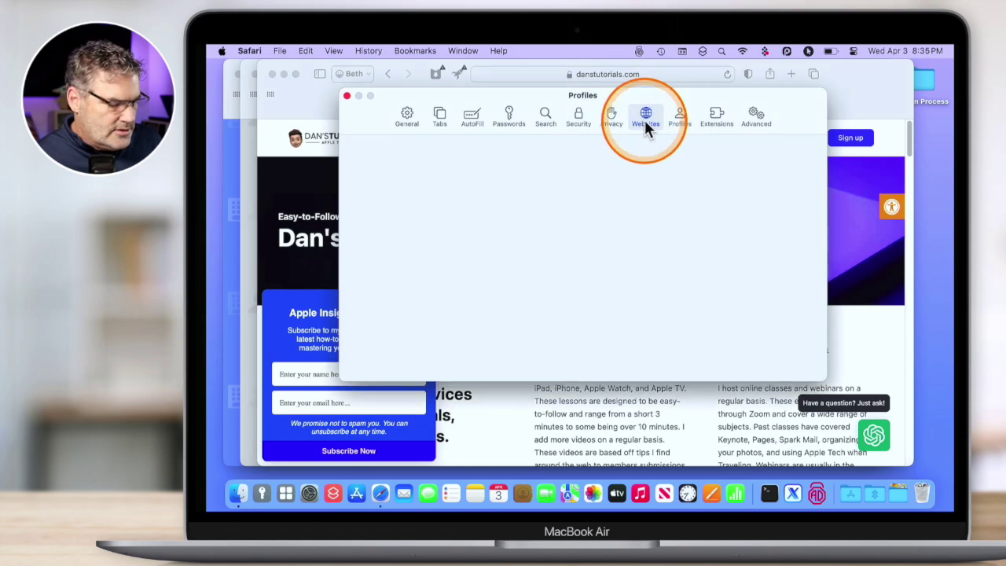
left_click(408, 379)
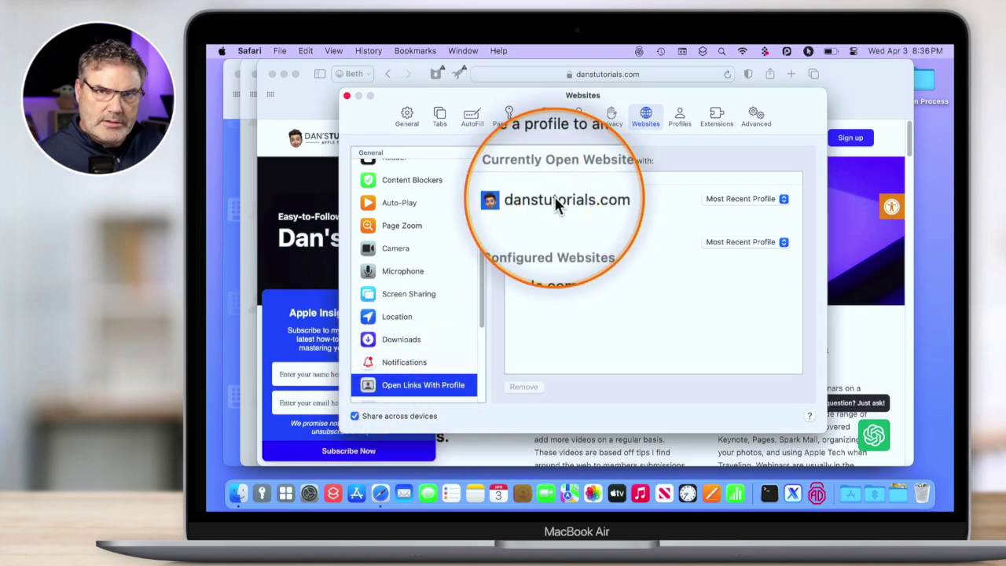
left_click(732, 198)
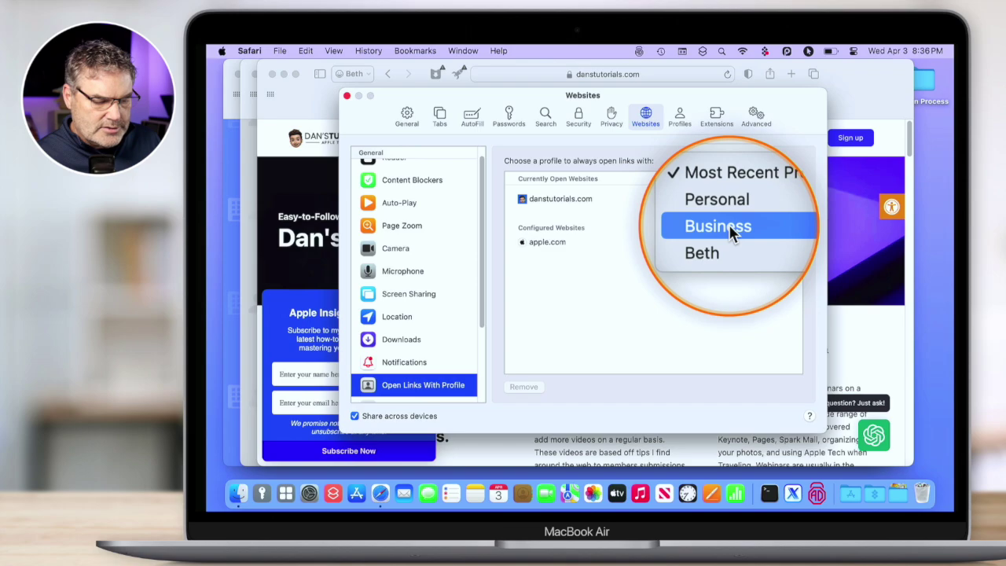
left_click(729, 228)
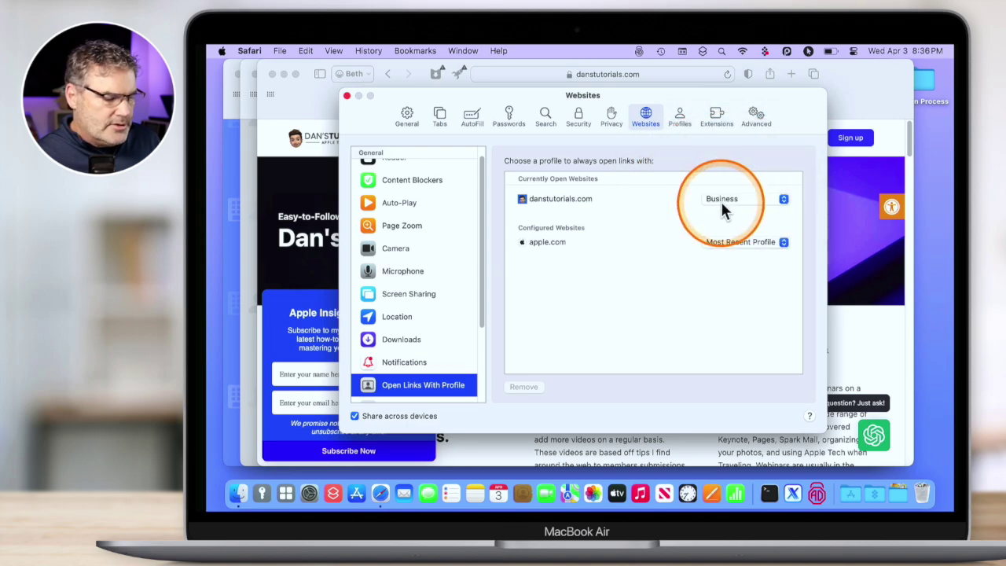
left_click(348, 96)
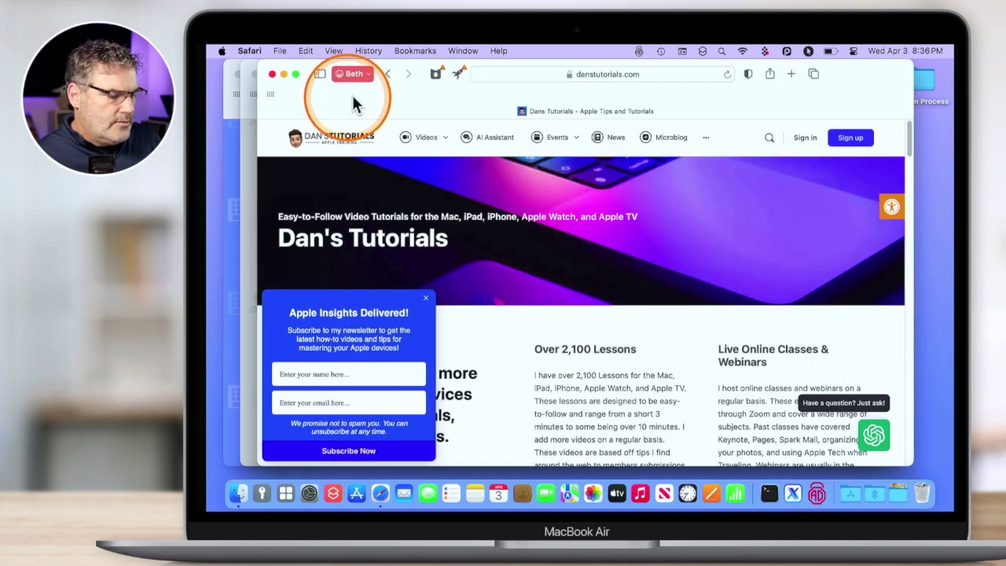
Load naplesmug.com in the red smiley profile's window
left_click(597, 75)
type("naple")
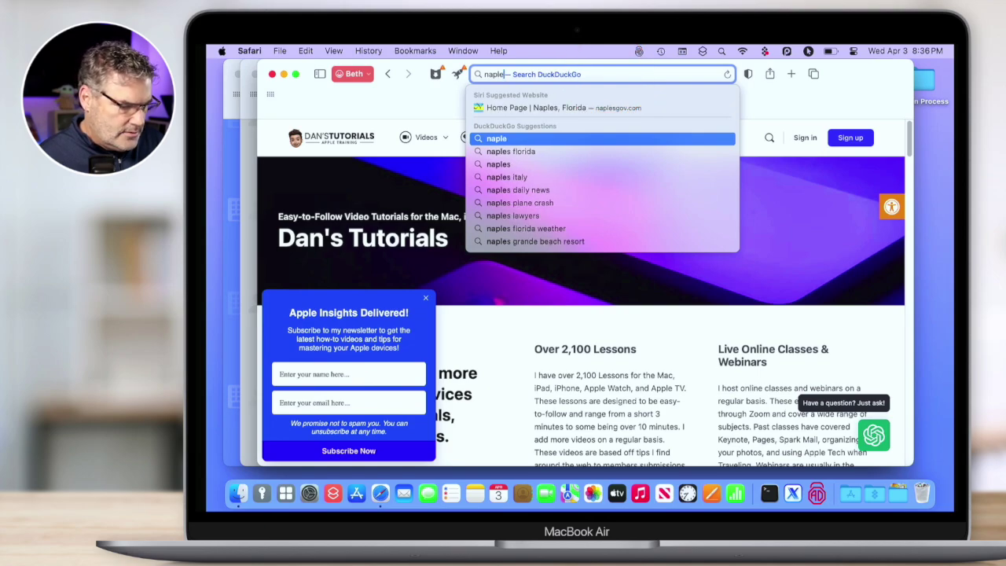
type("mug")
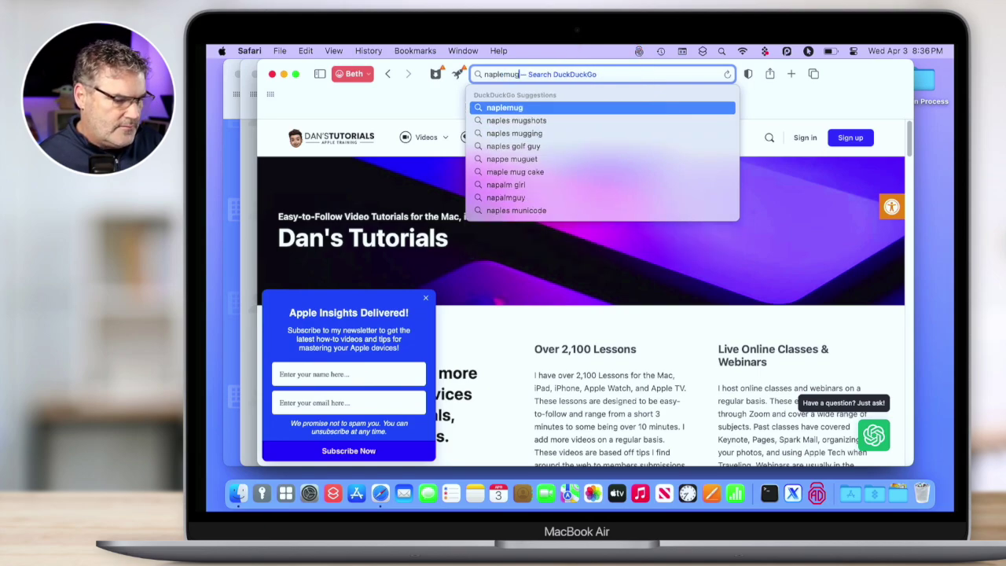
type(".com")
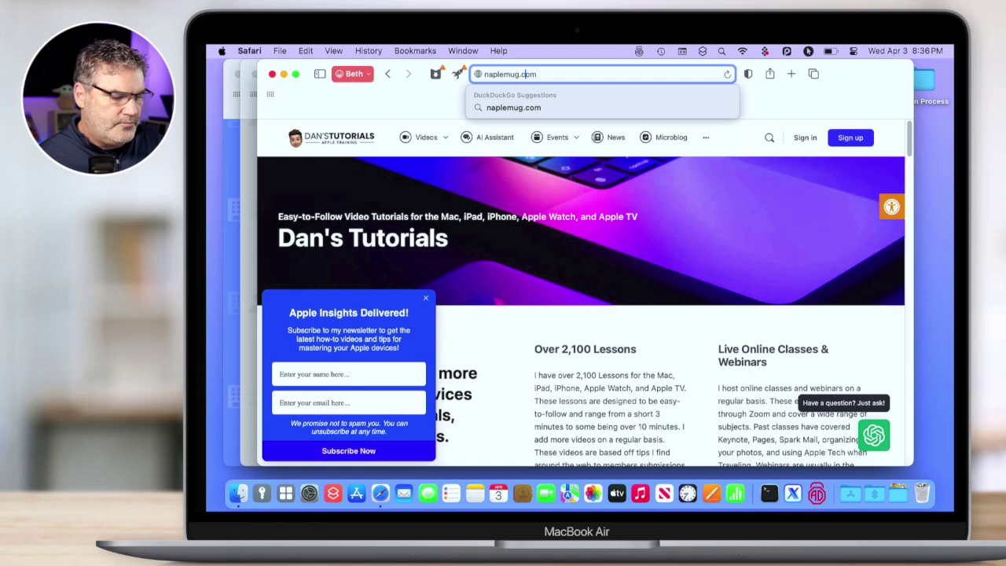
type("s")
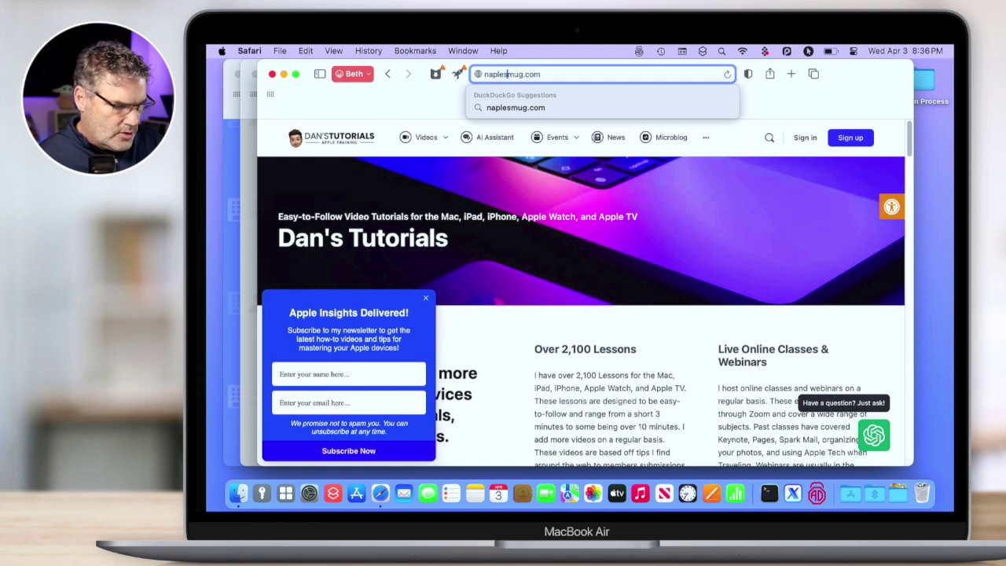
key("Return")
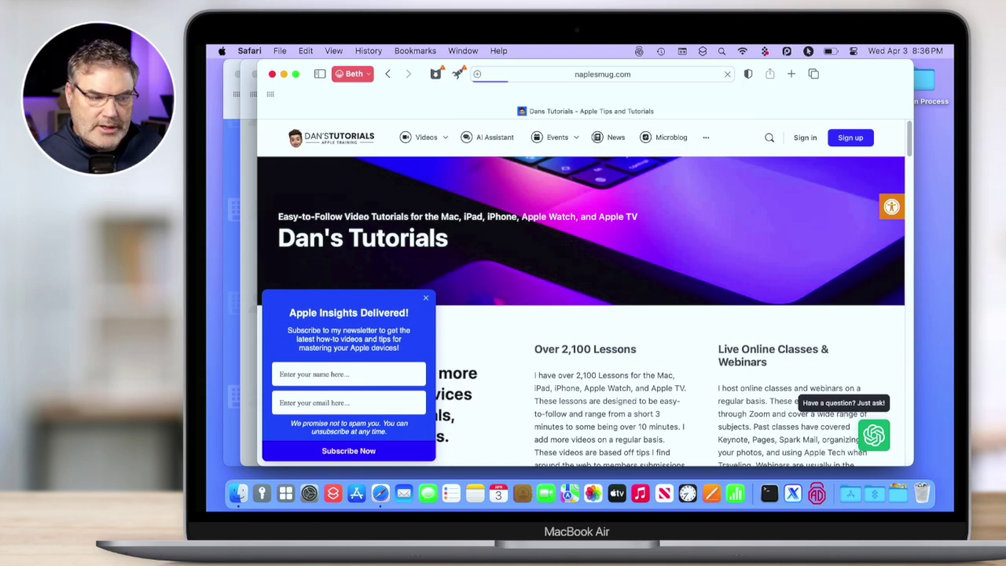
In the website settings, set links from naplesmug.com to always open with the red smiley profile, and close the settings window
key("super+comma")
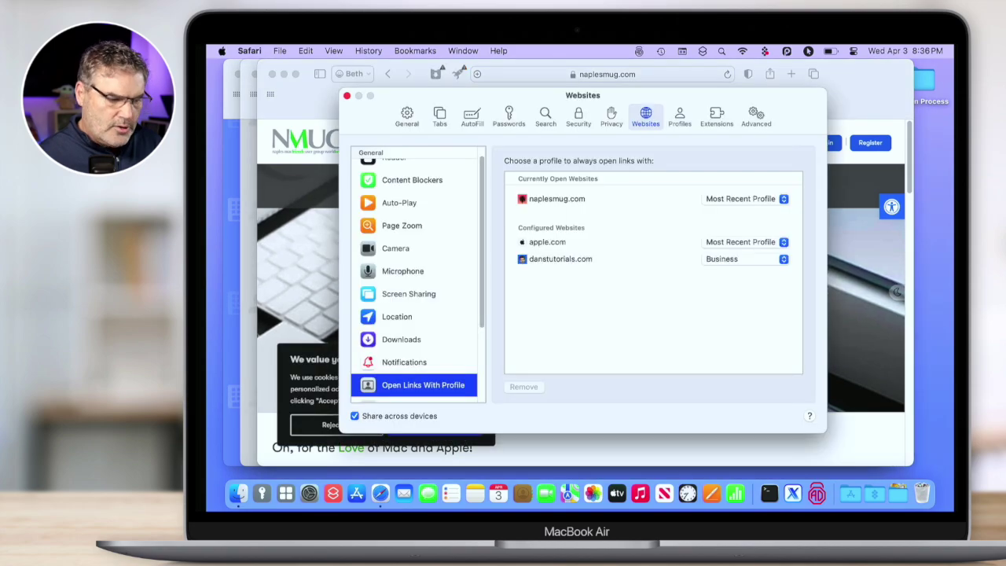
left_click(631, 112)
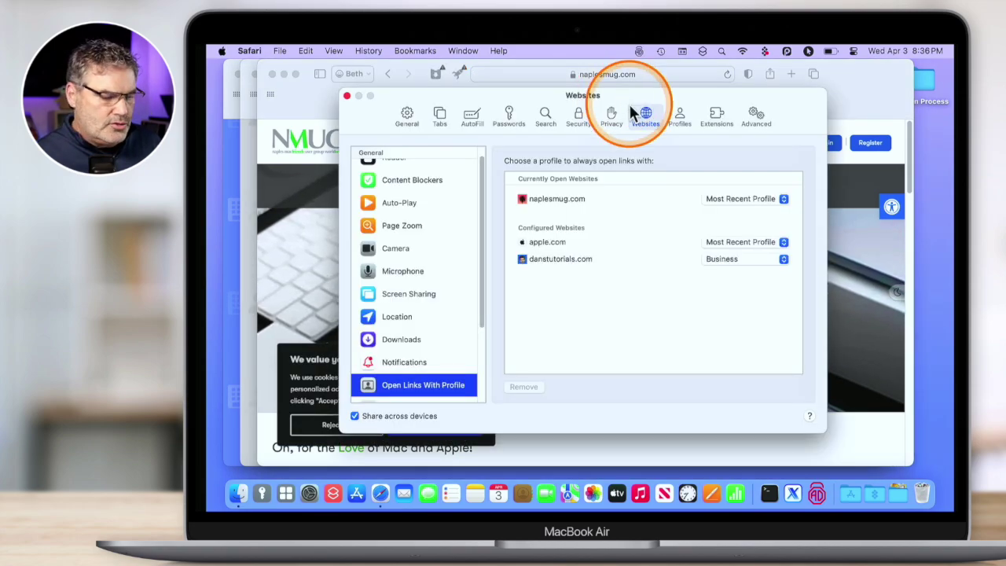
left_click(401, 390)
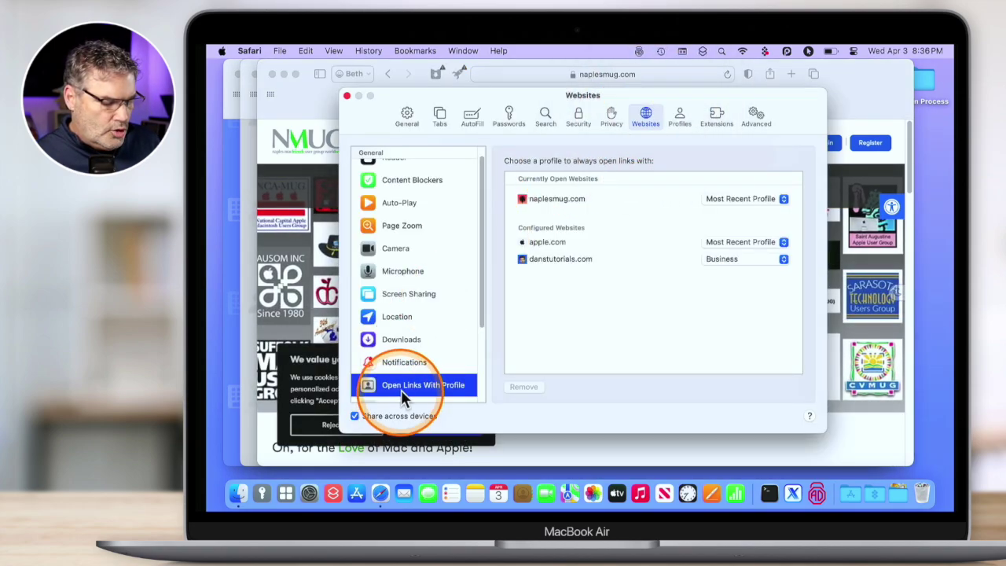
left_click(550, 197)
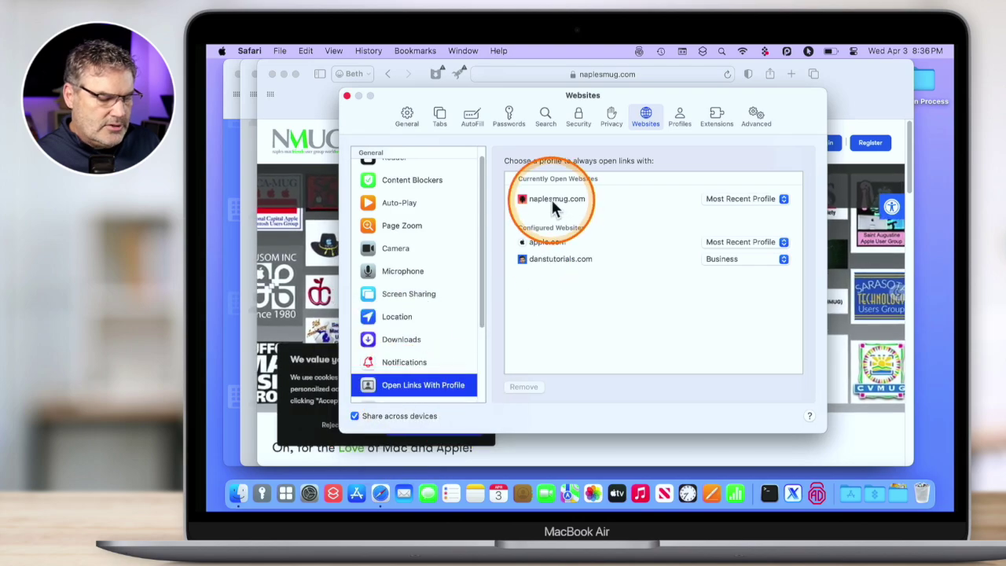
left_click(722, 200)
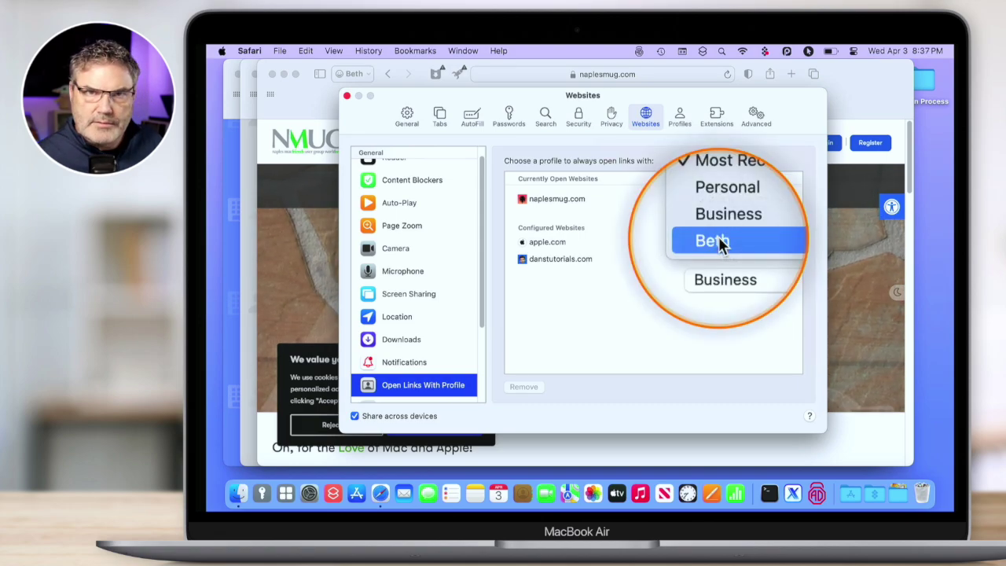
left_click(718, 242)
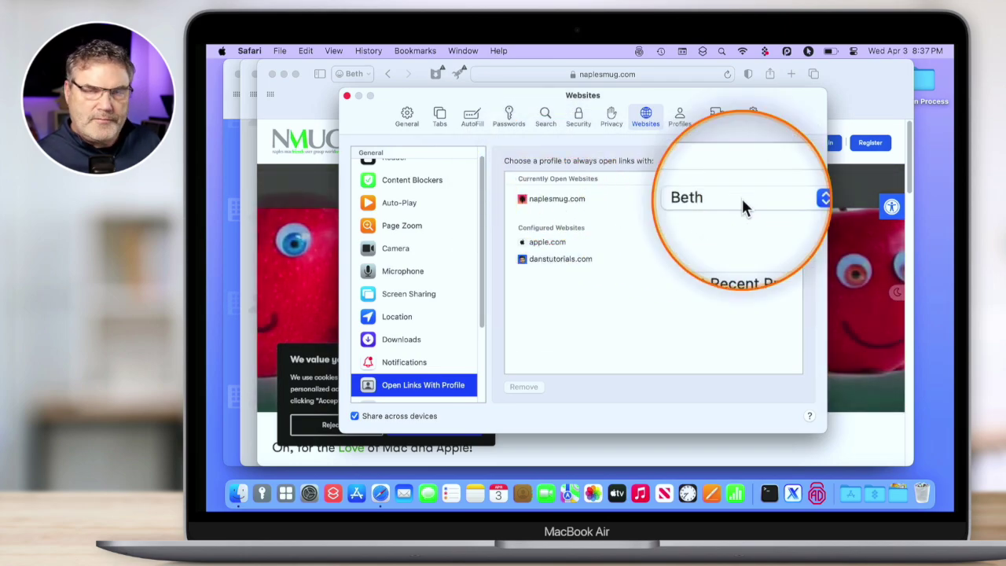
left_click(347, 97)
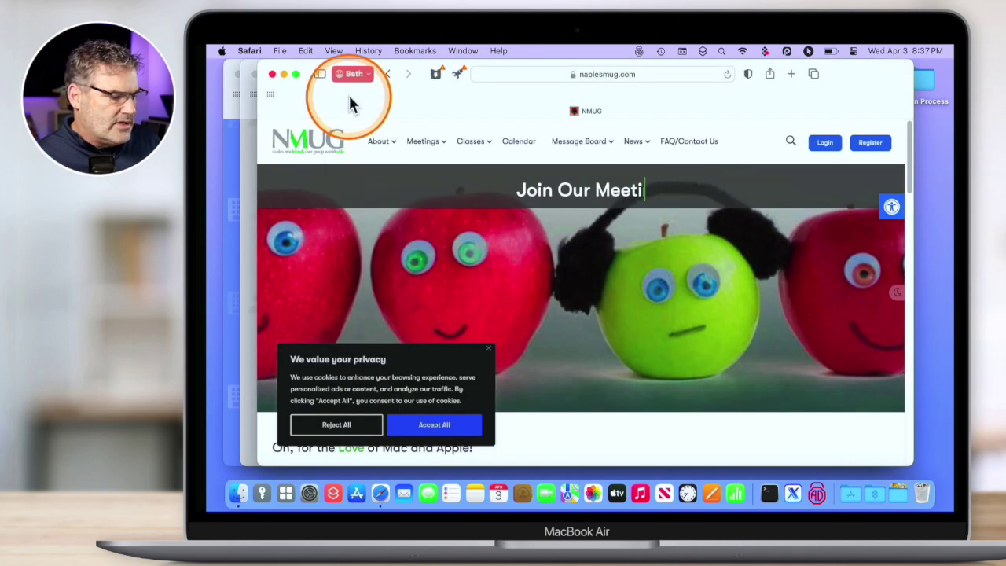
Close all browser windows, and open the NaplesMUG.com link from the "Link to NaplesMUG" message in Mail
key("super+n")
key("super+w")
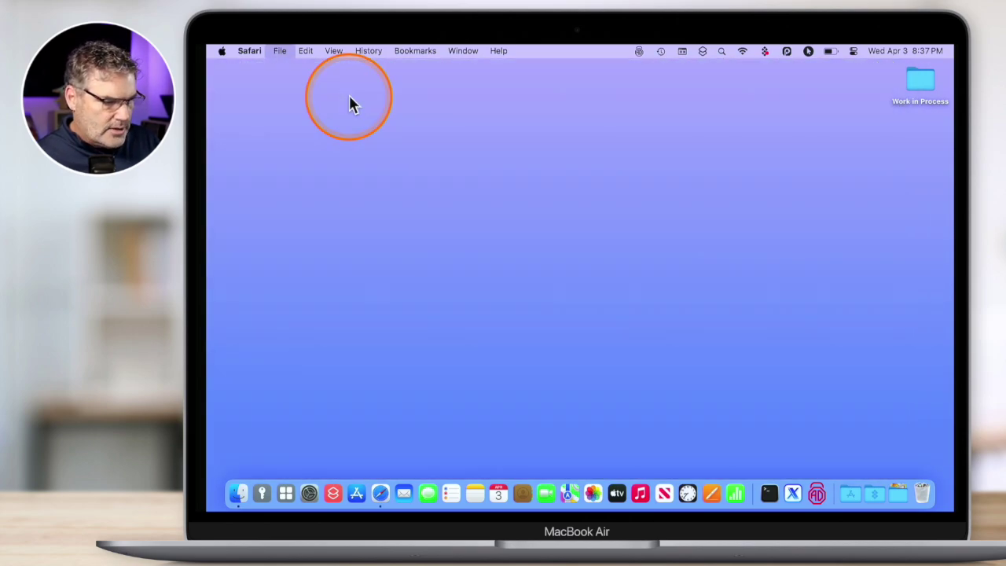
left_click(404, 491)
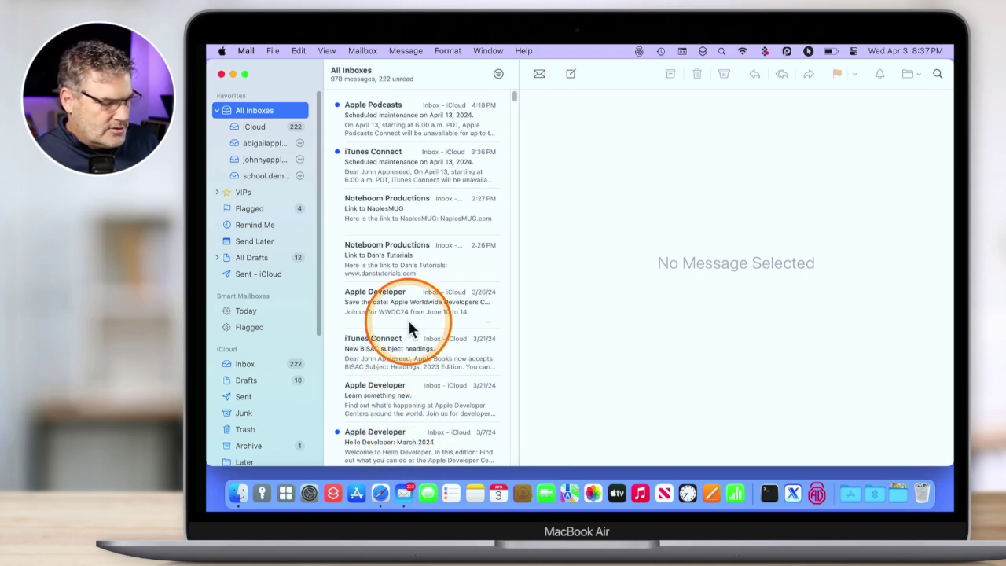
left_click(376, 210)
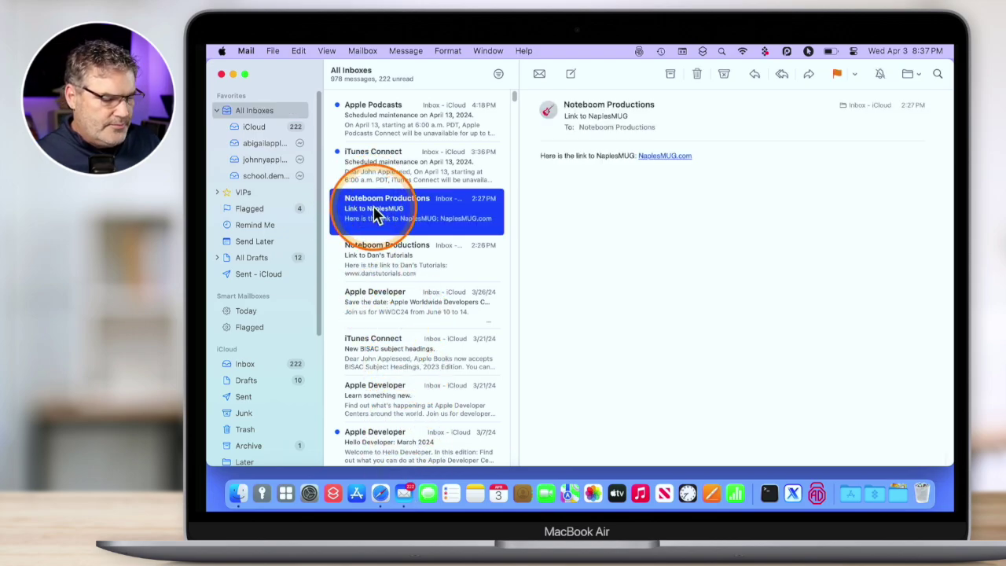
mouse_move(669, 165)
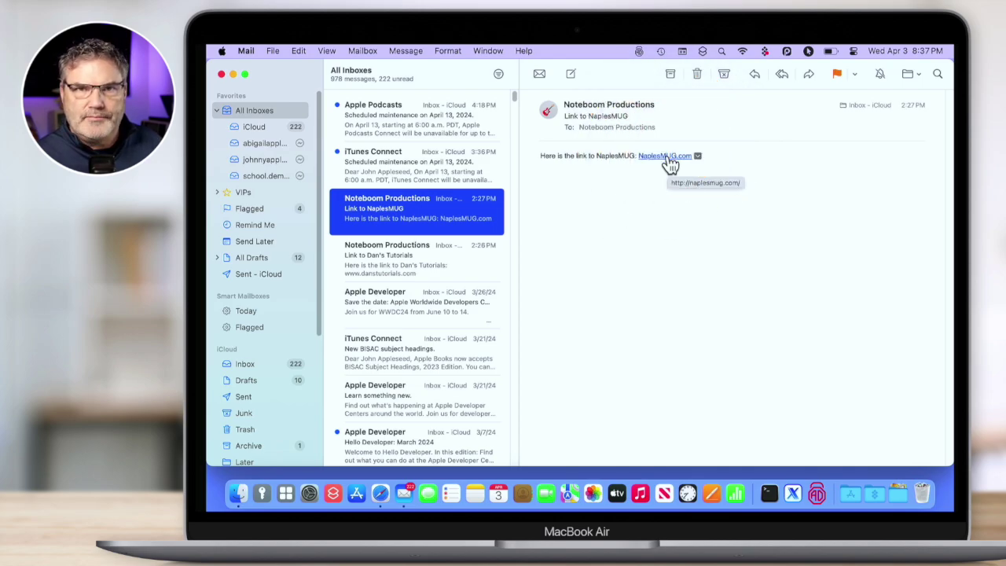
left_click(668, 159)
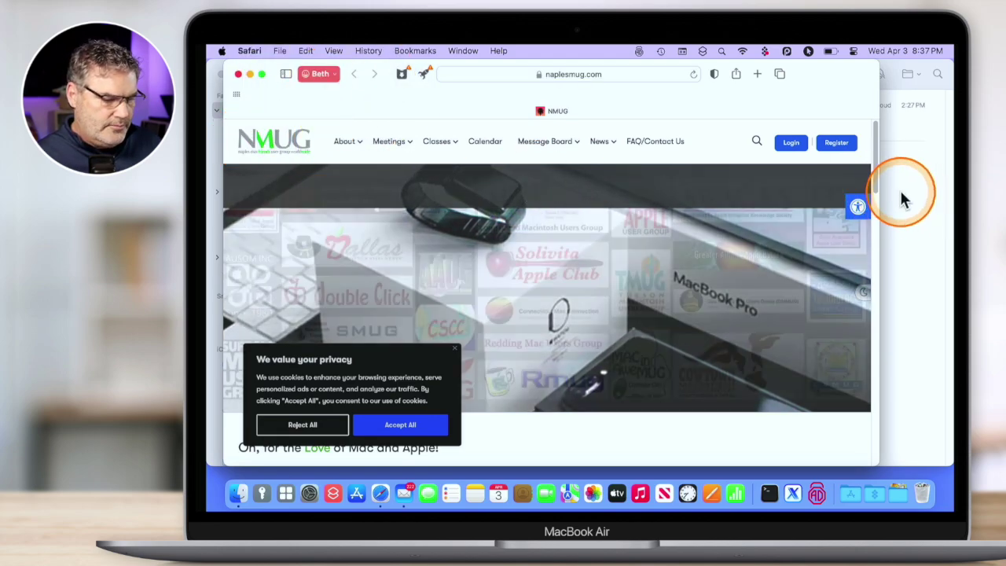
left_click(901, 198)
left_click(486, 239)
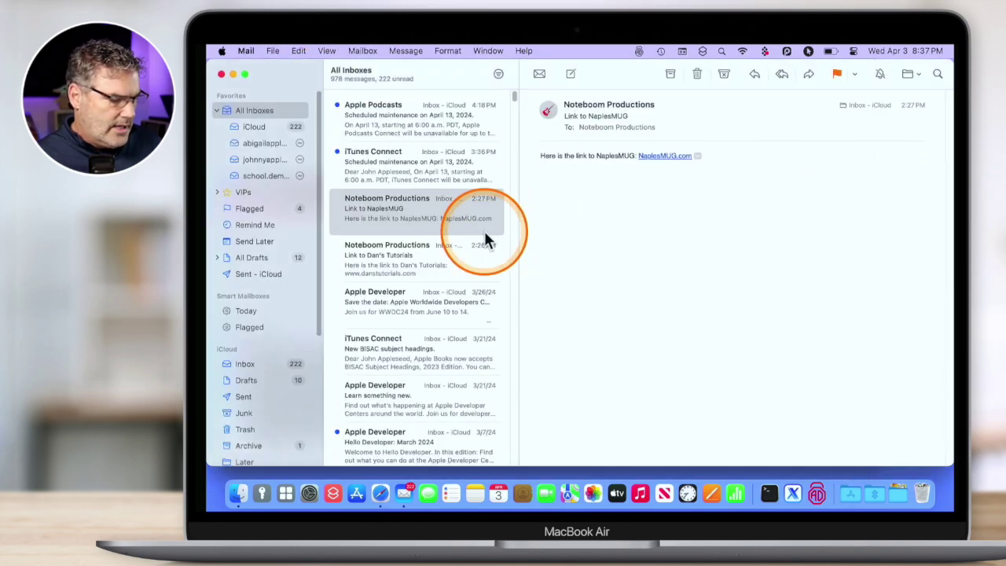
left_click(403, 256)
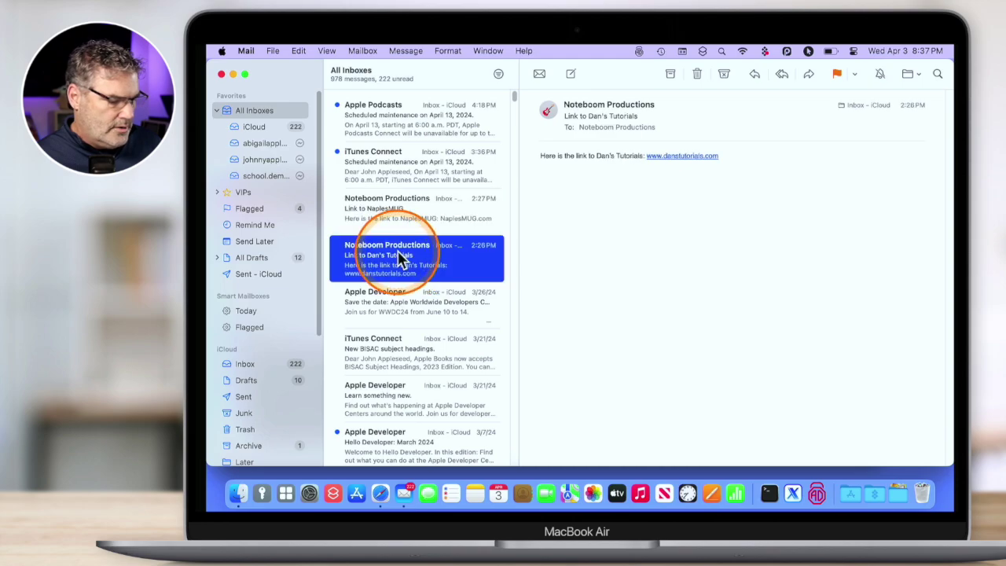
left_click(685, 165)
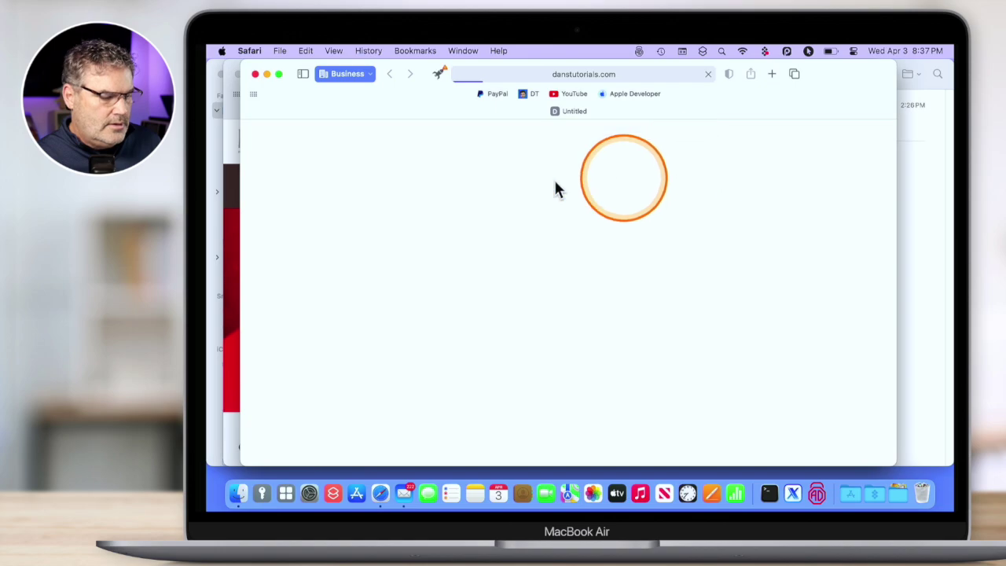